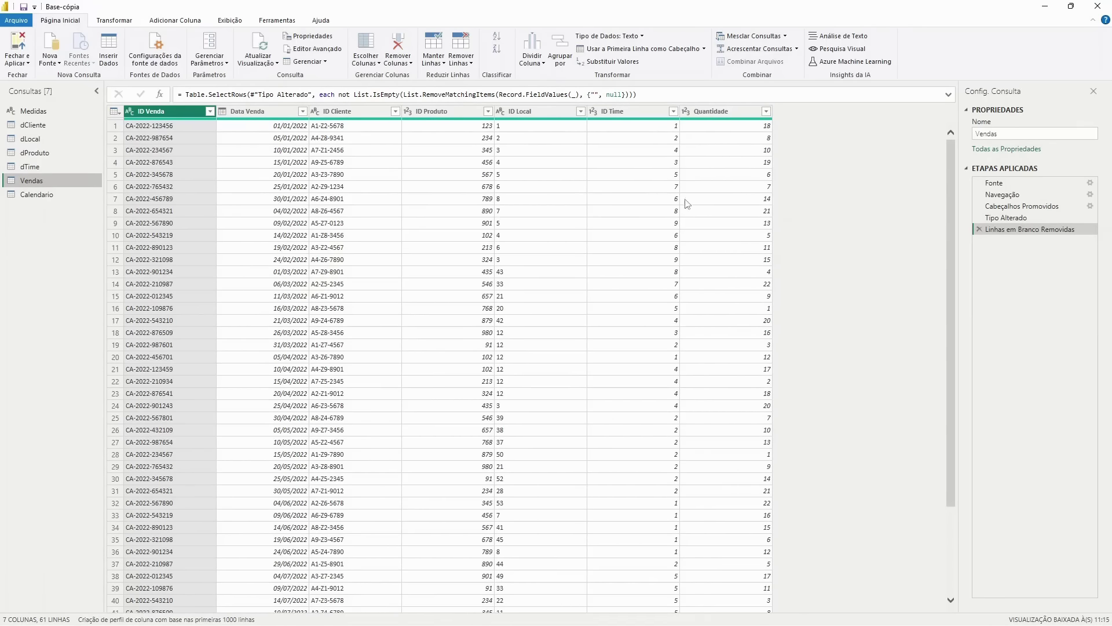
Step: Check the dProduto query, and set up a merge of Vendas with dProduto, matching ID Produto in both tables
{"action": "left_click", "coordinate": [36, 153]}
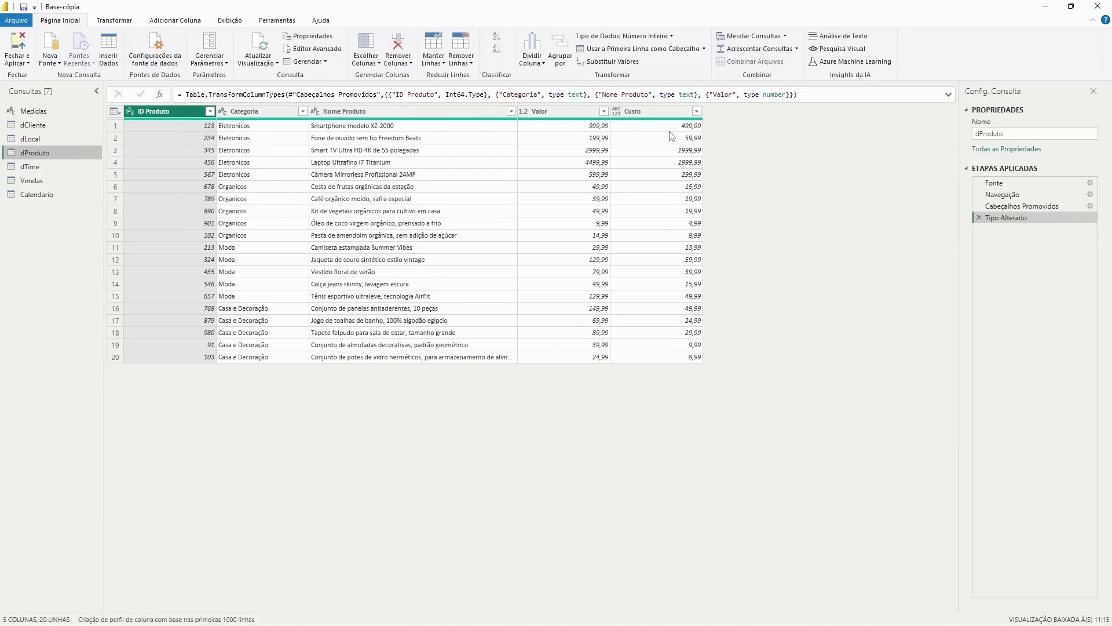
{"action": "left_click", "coordinate": [59, 181]}
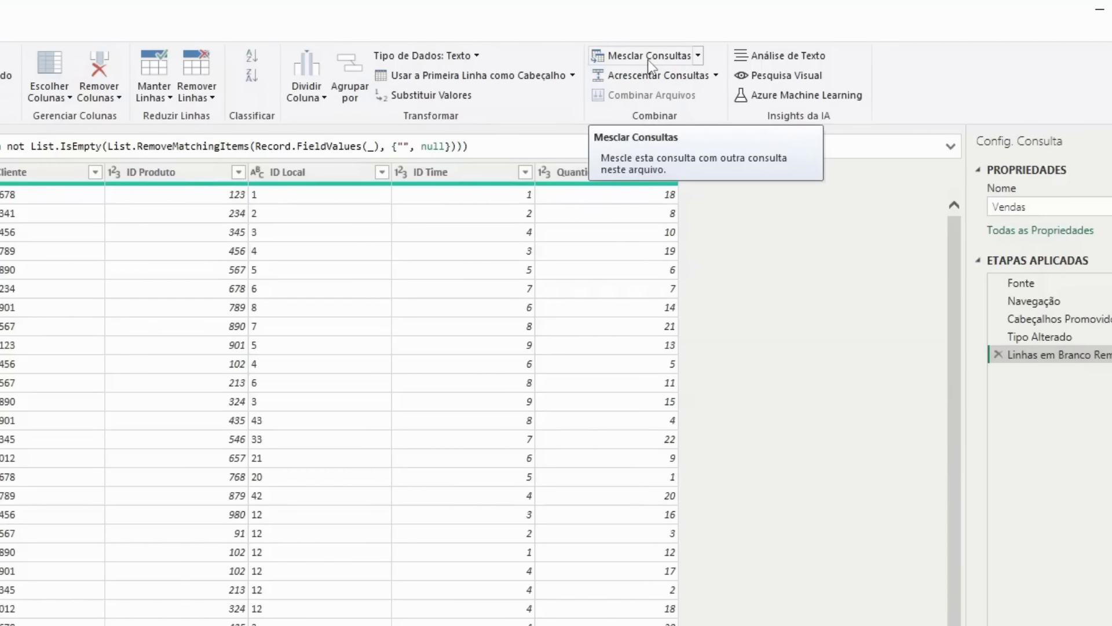
{"action": "left_click", "coordinate": [649, 58]}
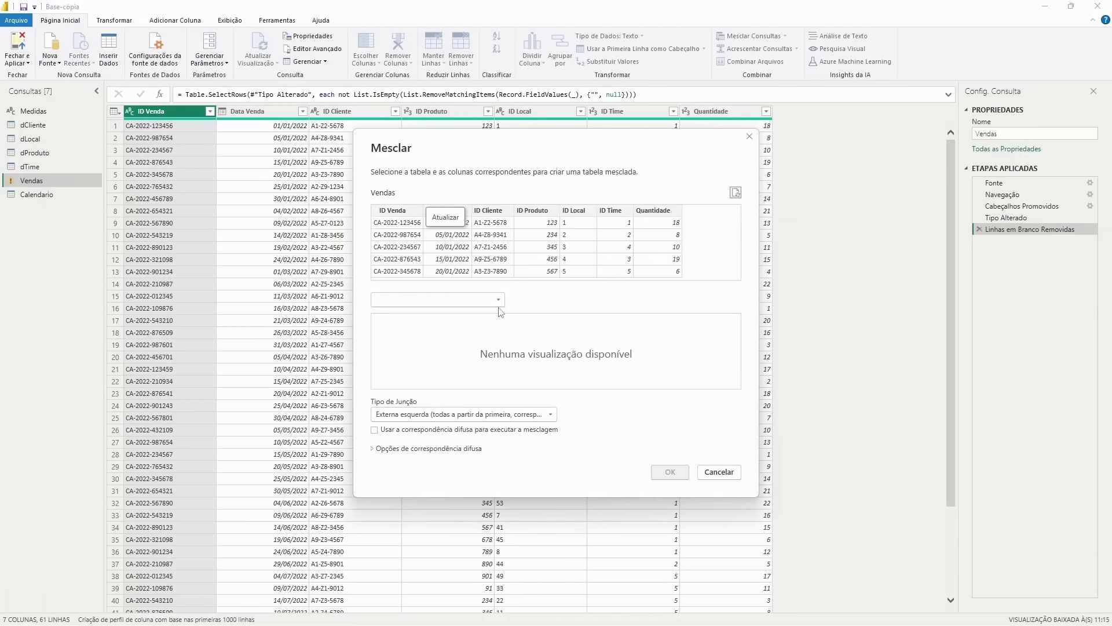
{"action": "left_click", "coordinate": [497, 300]}
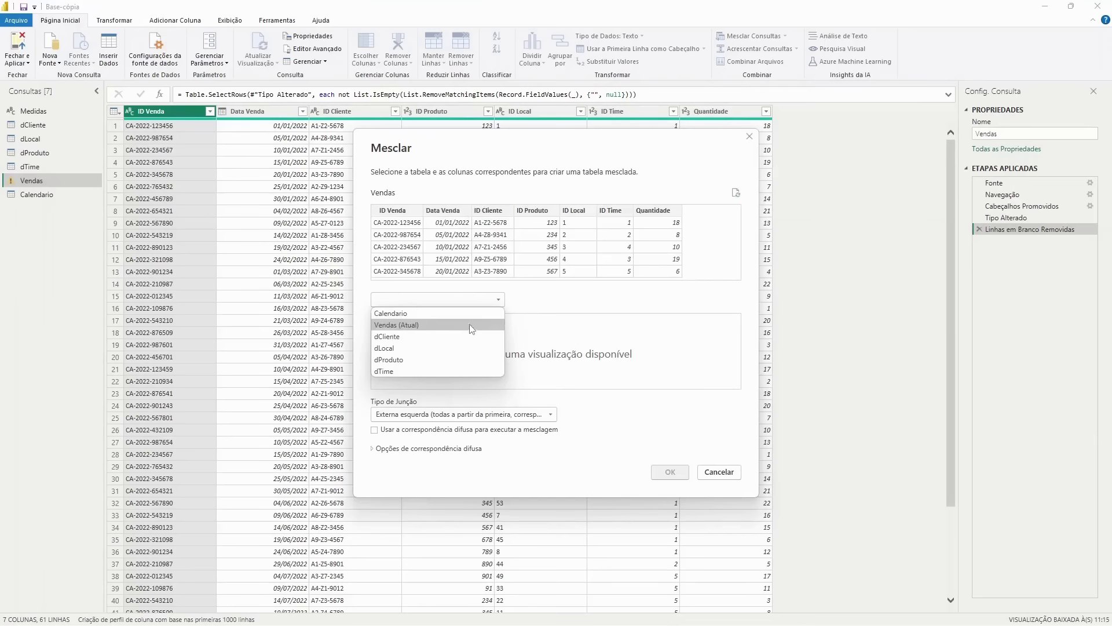
{"action": "left_click", "coordinate": [442, 358]}
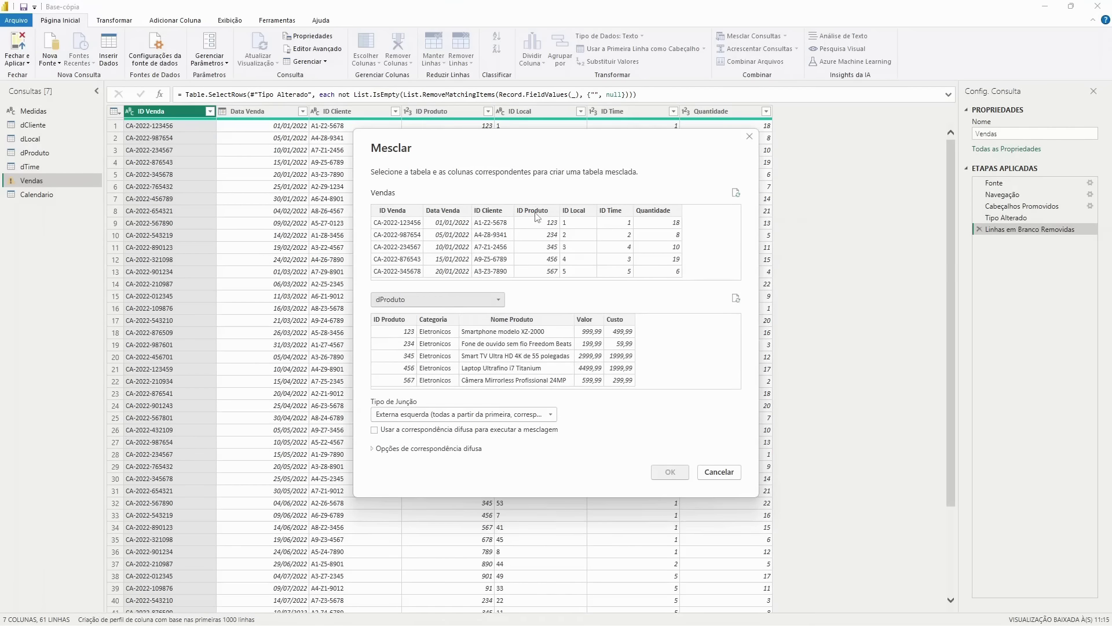
{"action": "left_click", "coordinate": [537, 217]}
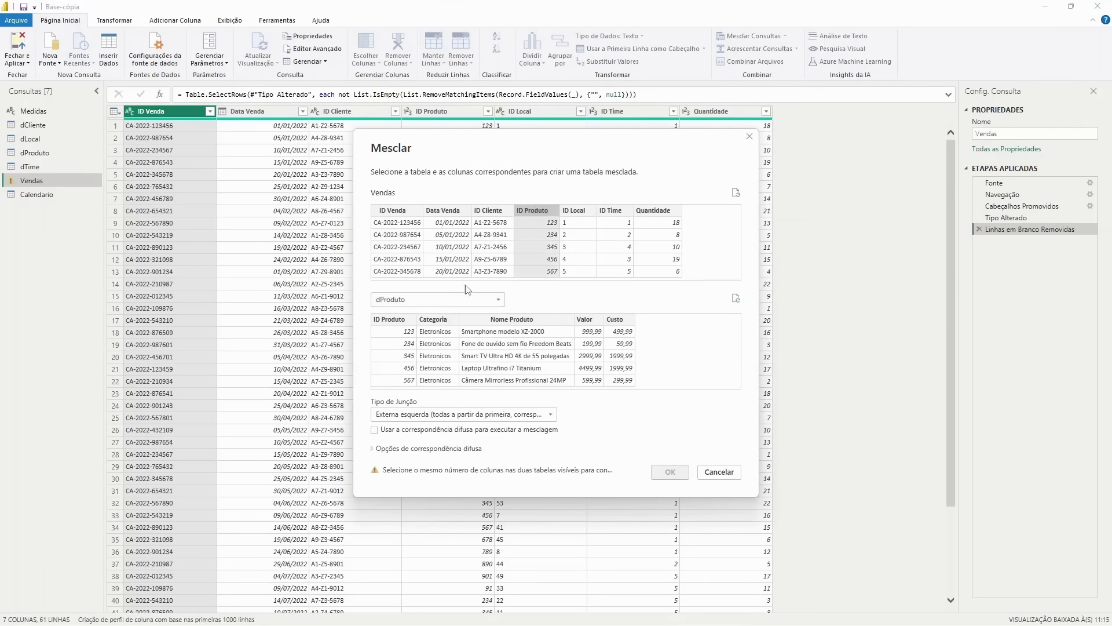
{"action": "left_click", "coordinate": [408, 324]}
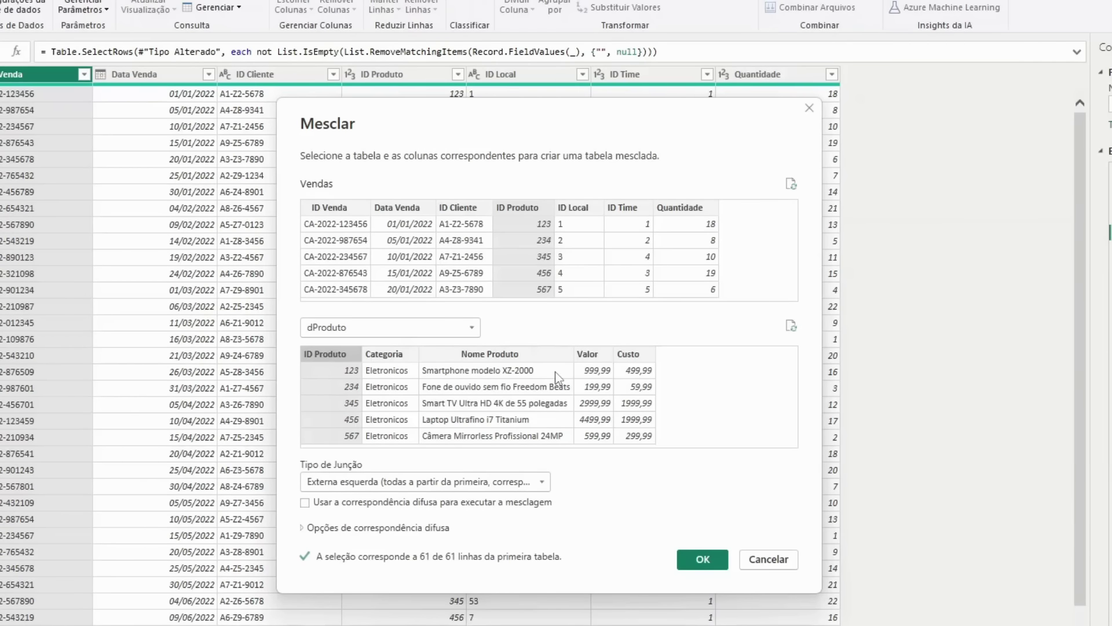
Step: Try matching ID Venda with Categoria, and reselect ID Produto as the matching column in both tables
{"action": "left_click", "coordinate": [316, 210]}
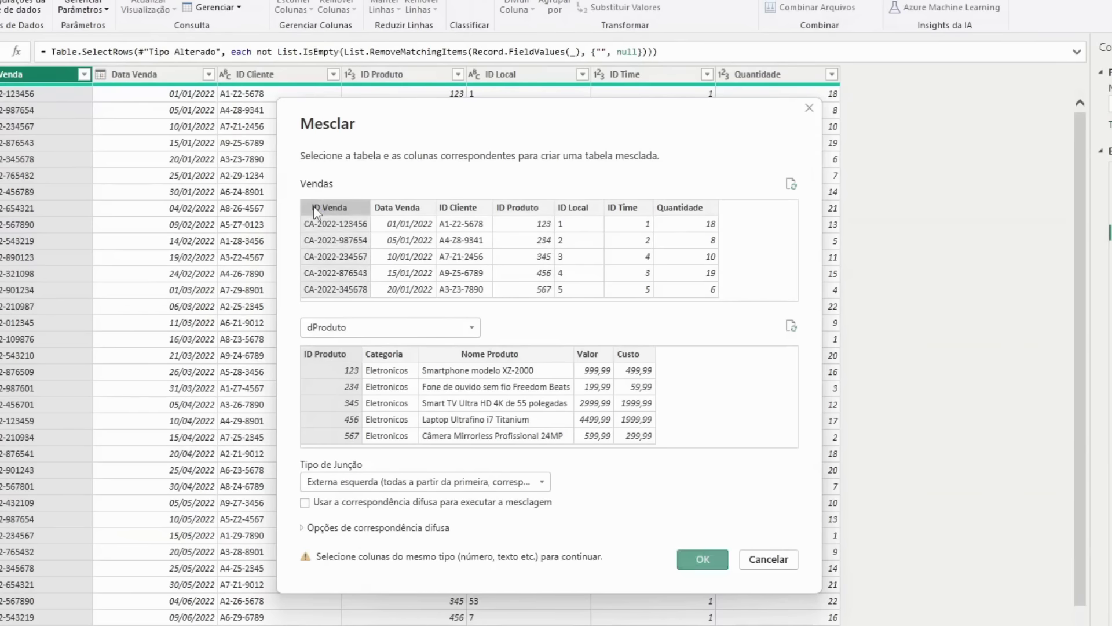
{"action": "left_click", "coordinate": [382, 363]}
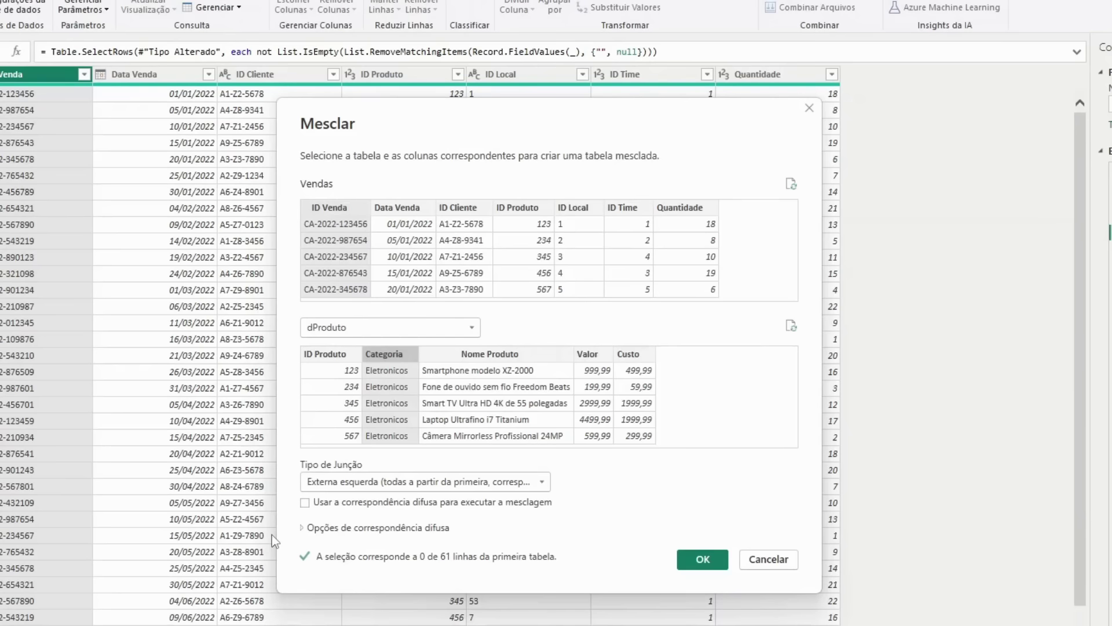
{"action": "left_click", "coordinate": [319, 358]}
{"action": "left_click", "coordinate": [517, 208]}
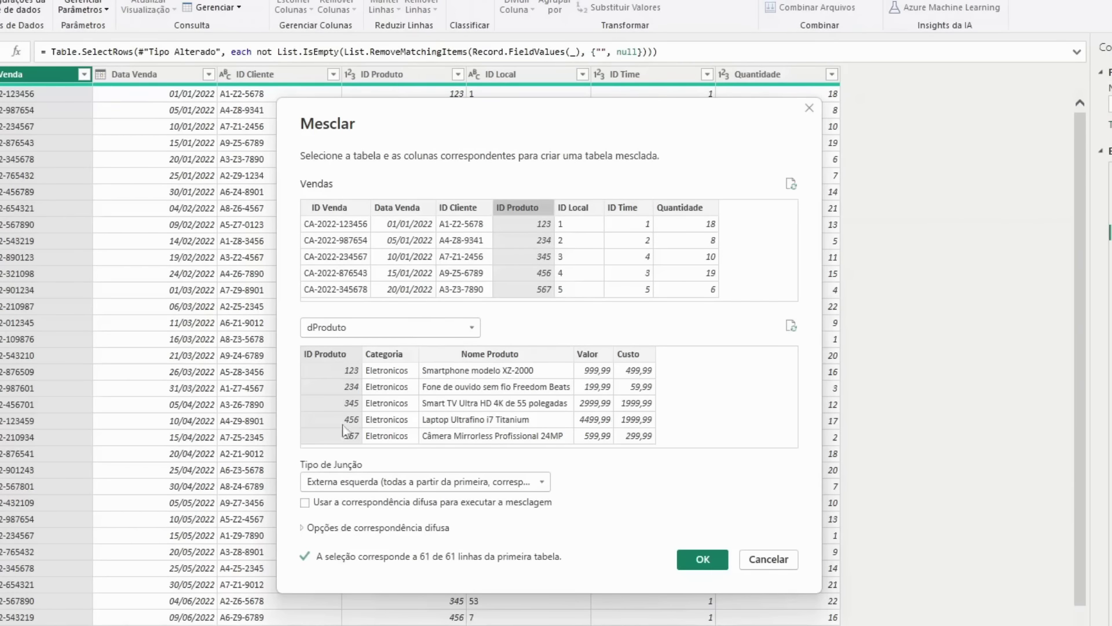
Step: Complete the merge and expand the dProduto column to only Valor and Custo, without the original column name as prefix
{"action": "left_click", "coordinate": [704, 555]}
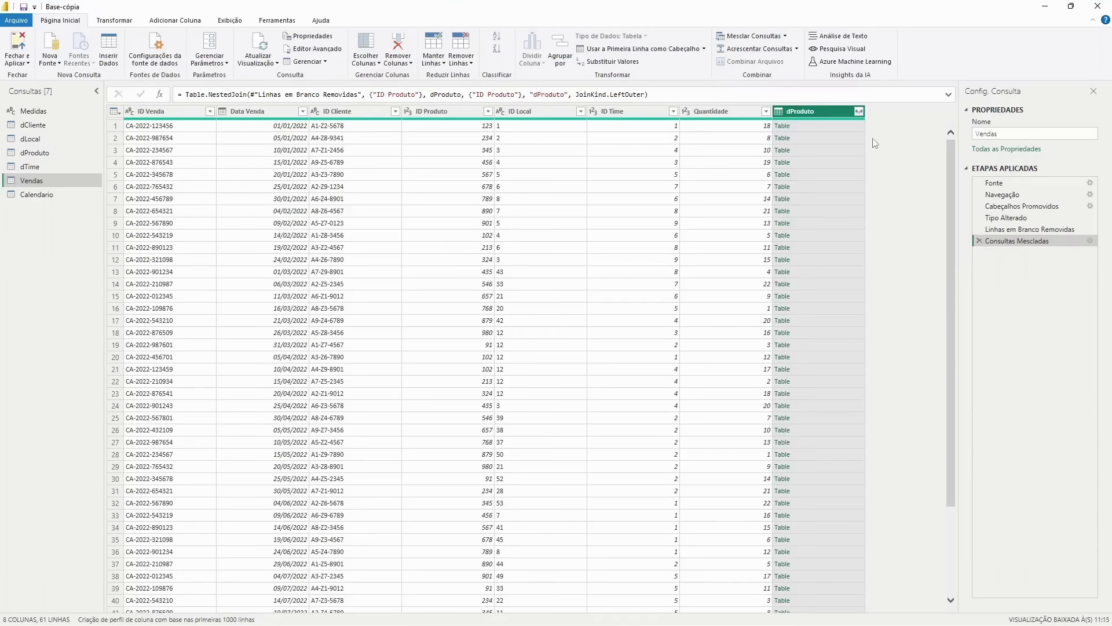
{"action": "left_click", "coordinate": [859, 112]}
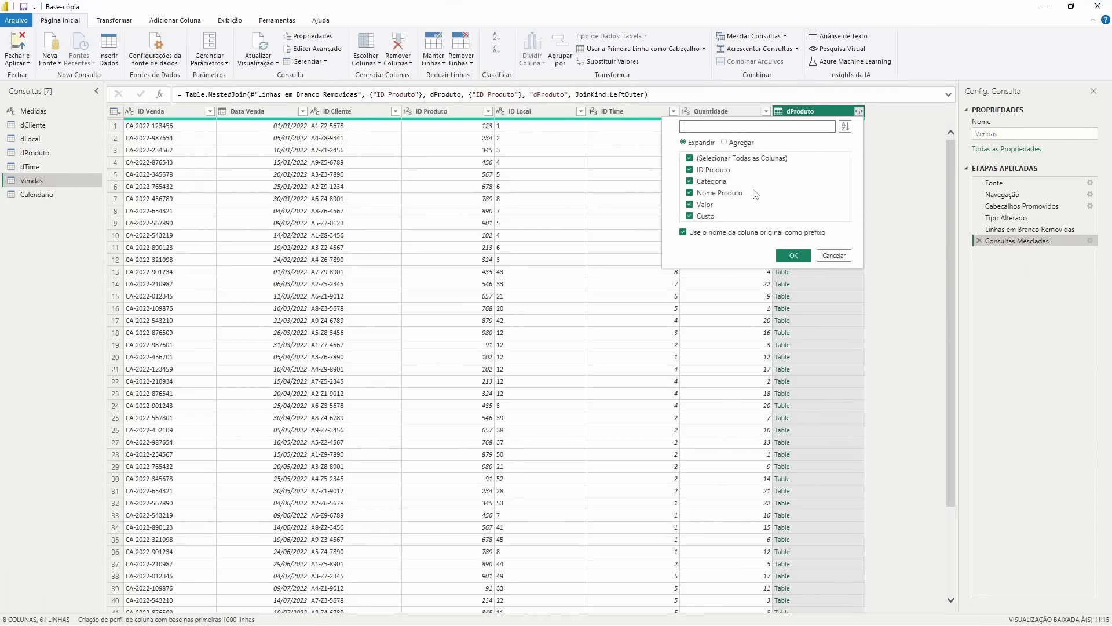
{"action": "left_click", "coordinate": [718, 162]}
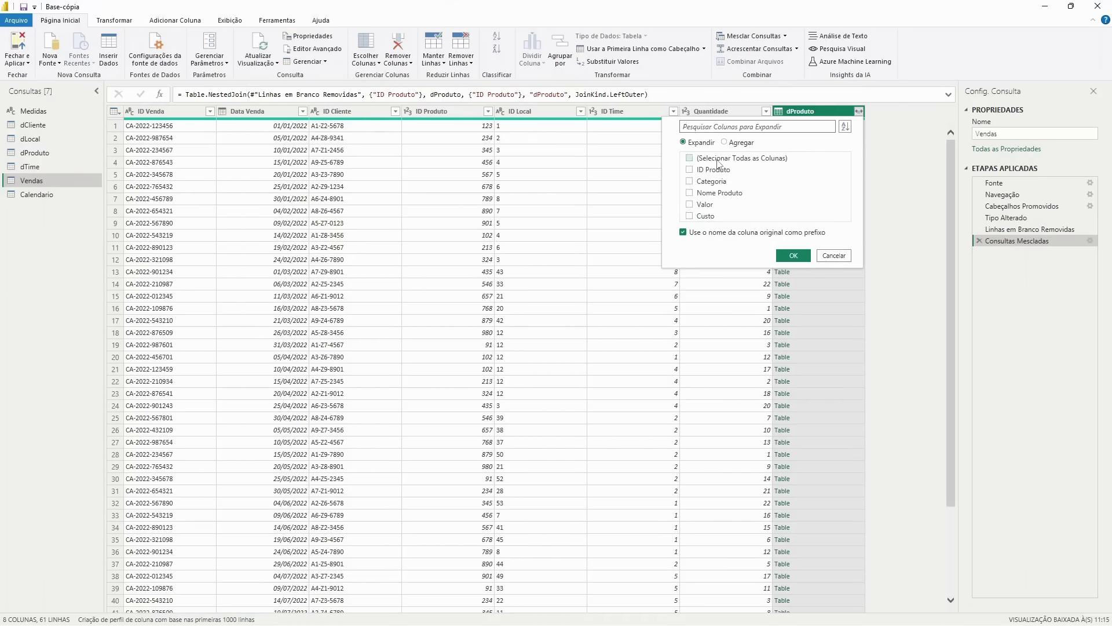
{"action": "left_click", "coordinate": [706, 206]}
{"action": "left_click", "coordinate": [716, 217]}
{"action": "left_click", "coordinate": [685, 234]}
{"action": "left_click", "coordinate": [791, 257]}
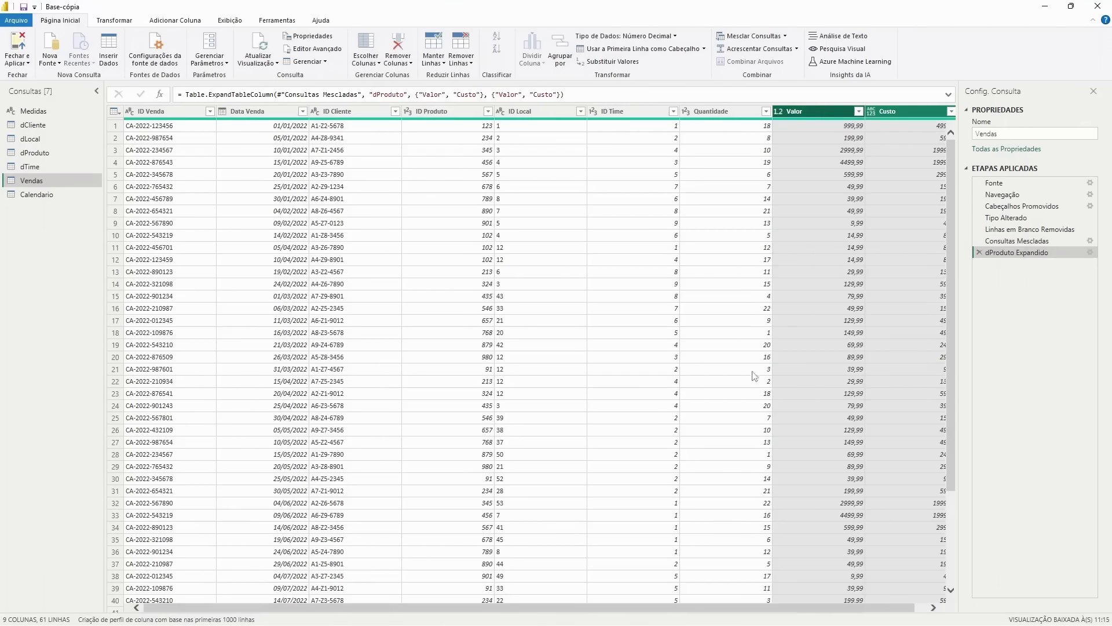
Step: Set the data type of the expanded Valor and Custo columns to decimal number
{"action": "left_click_drag", "start_coordinate": [670, 610], "coordinate": [682, 611]}
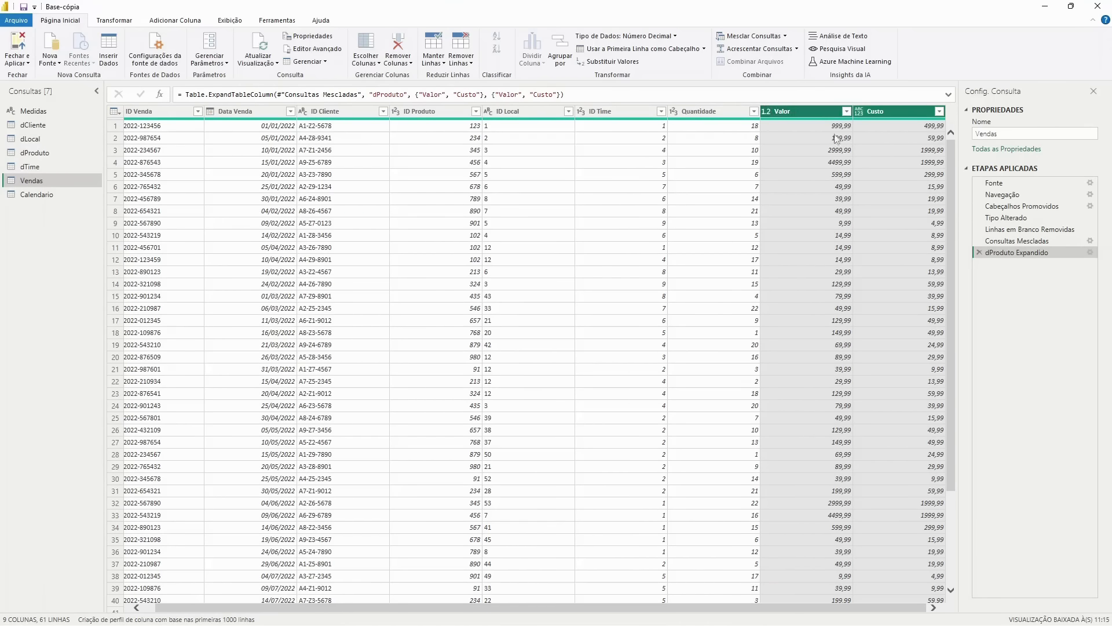
{"action": "left_click", "coordinate": [767, 111]}
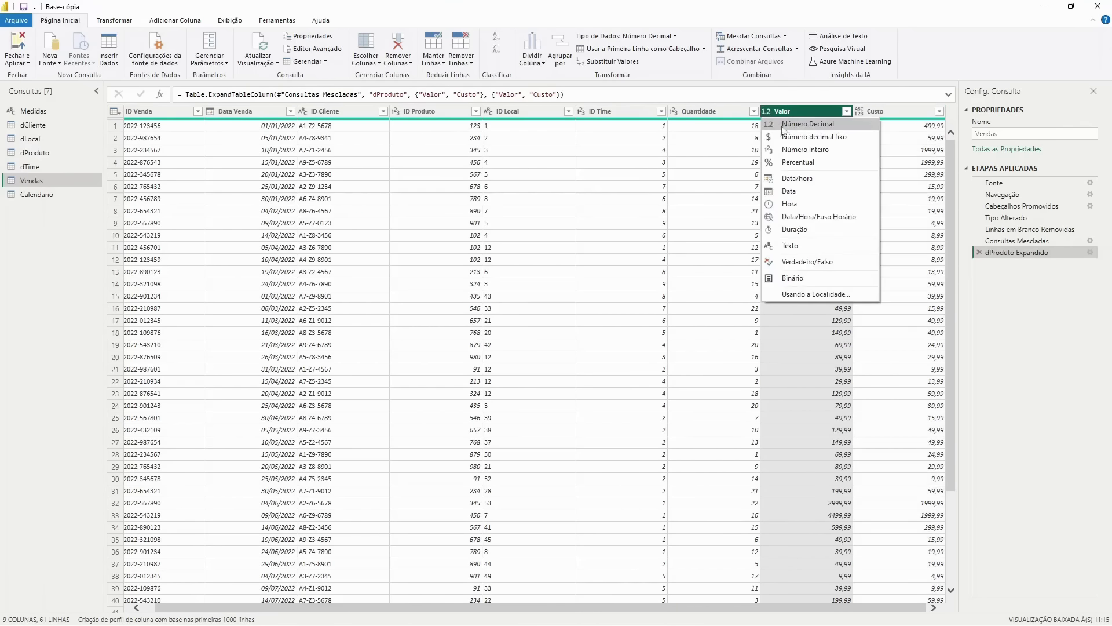
{"action": "left_click", "coordinate": [794, 126]}
{"action": "left_click", "coordinate": [882, 111]}
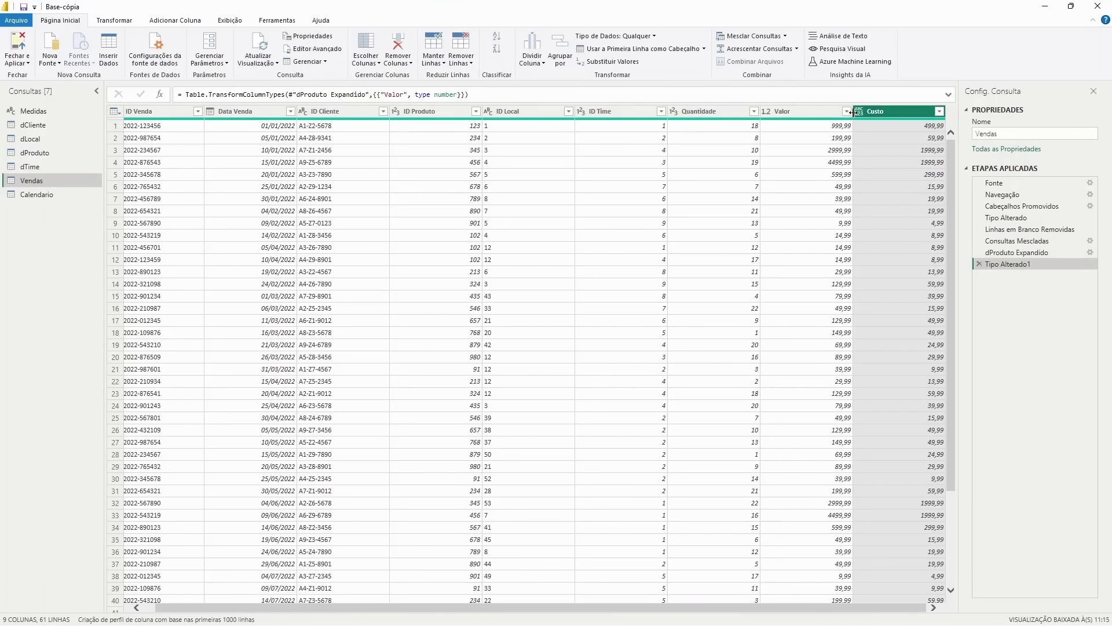
{"action": "left_click", "coordinate": [860, 113]}
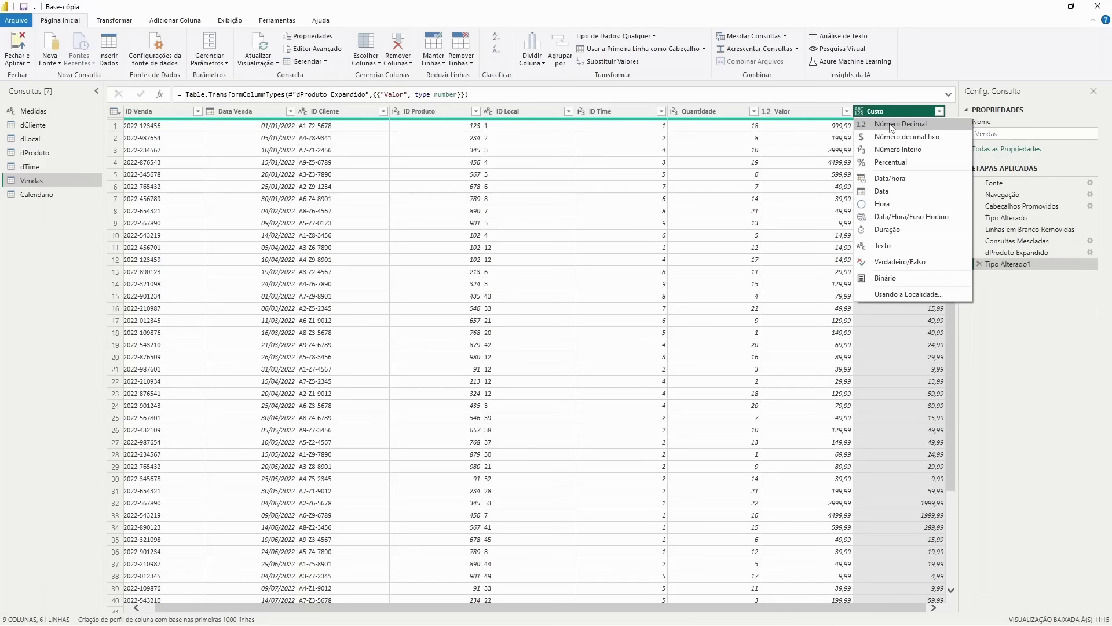
{"action": "left_click", "coordinate": [891, 125]}
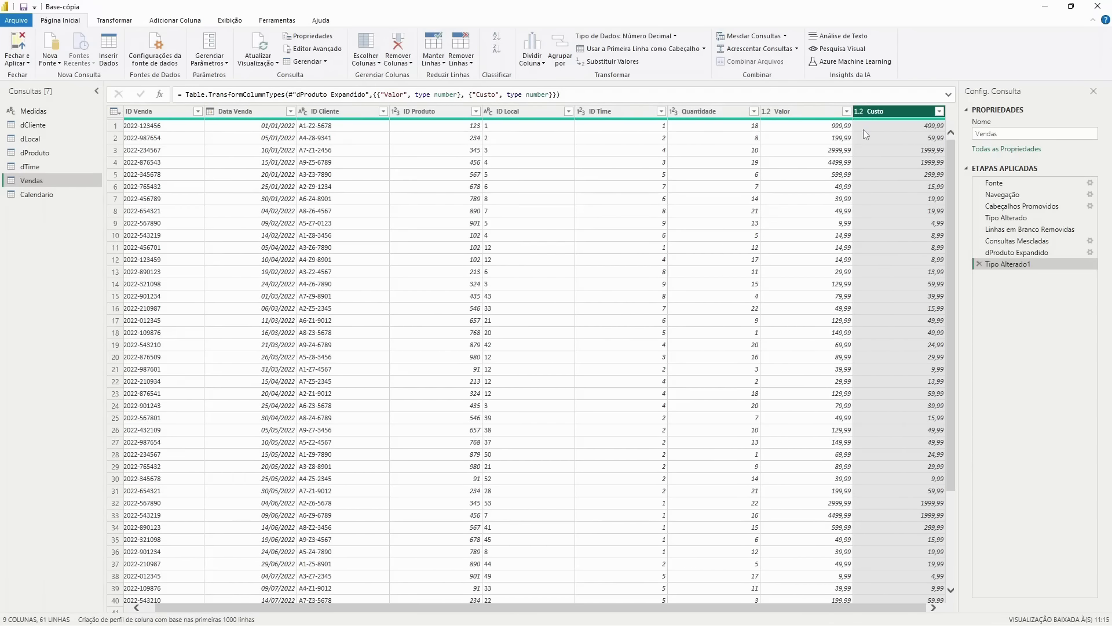
Step: Close the query editor applying the changes, and display the Vendas table in the table view
{"action": "left_click", "coordinate": [20, 42]}
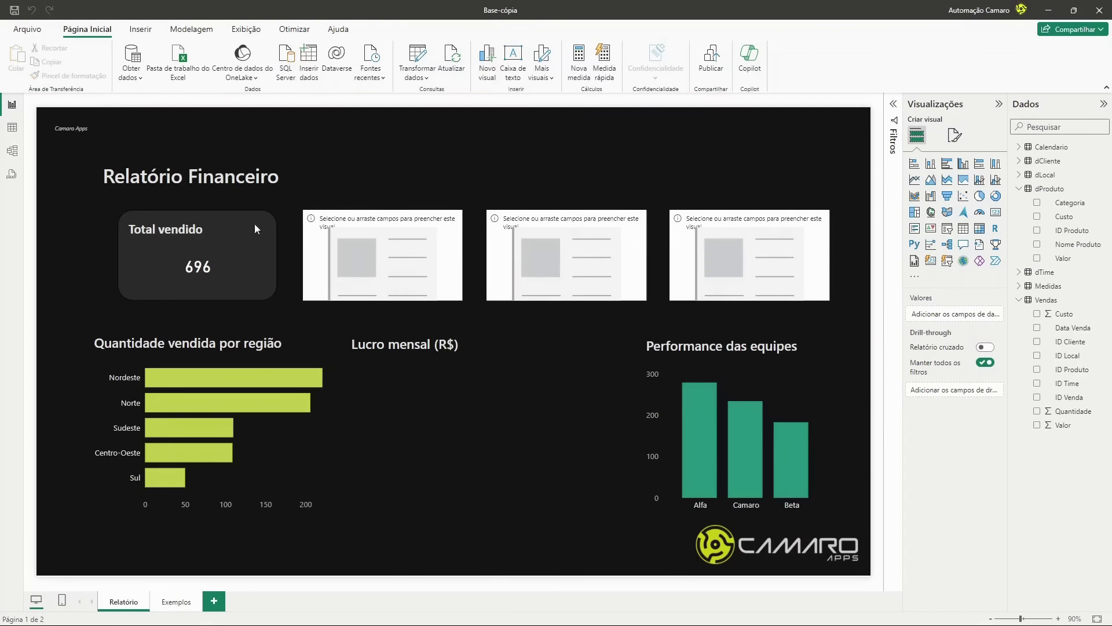
{"action": "left_click", "coordinate": [14, 134]}
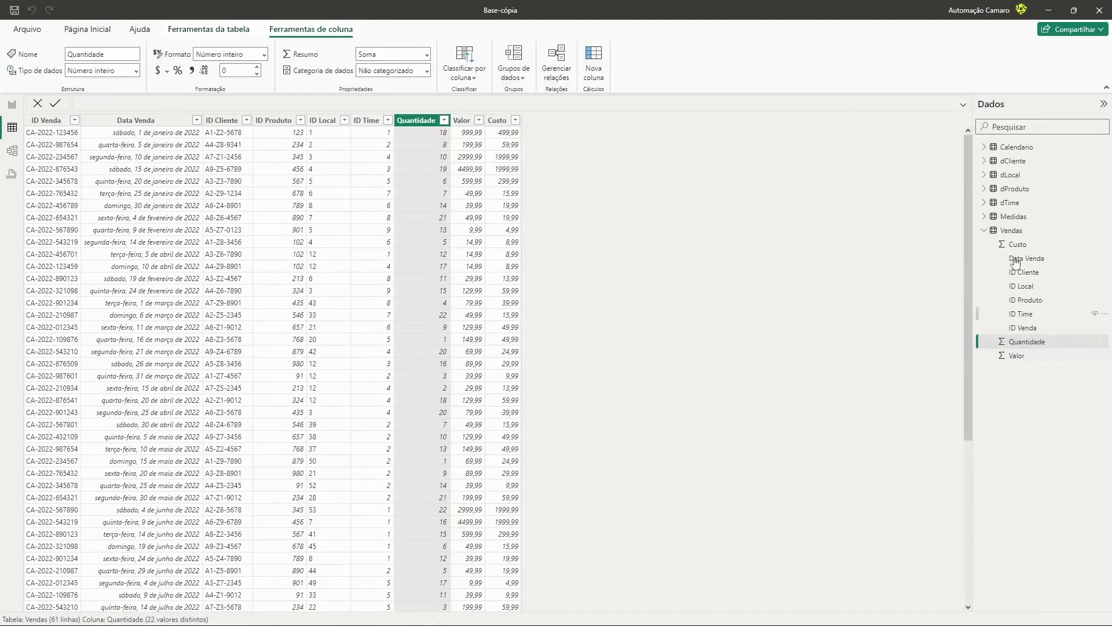
{"action": "left_click", "coordinate": [1012, 231]}
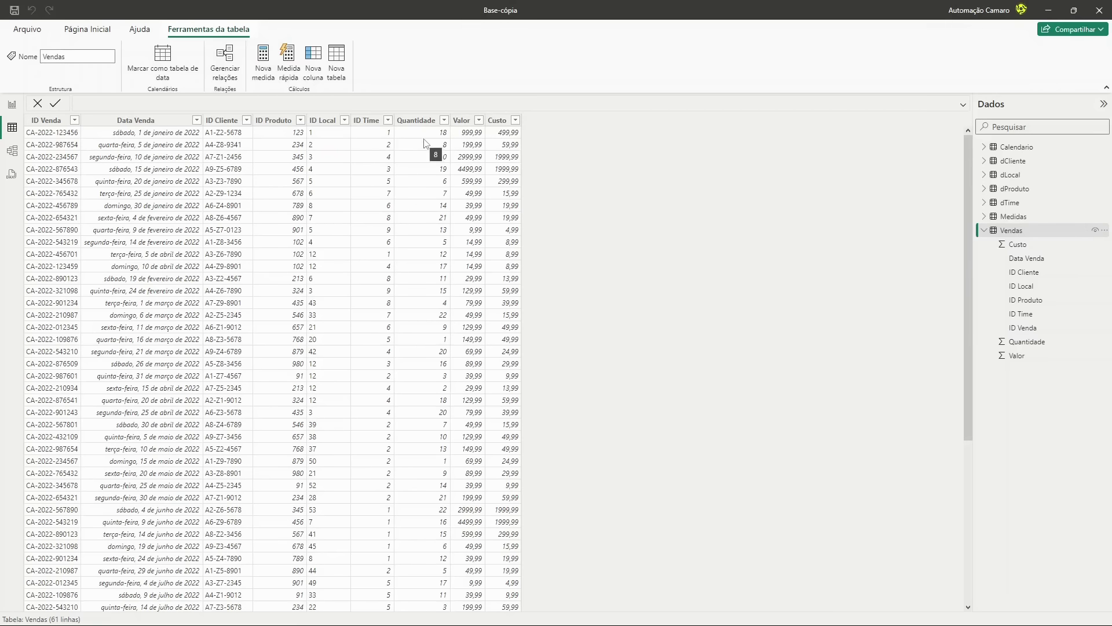
Step: Add a new calculated column named Lucro to the Vendas table
{"action": "left_click", "coordinate": [418, 265]}
{"action": "right_click", "coordinate": [428, 267]}
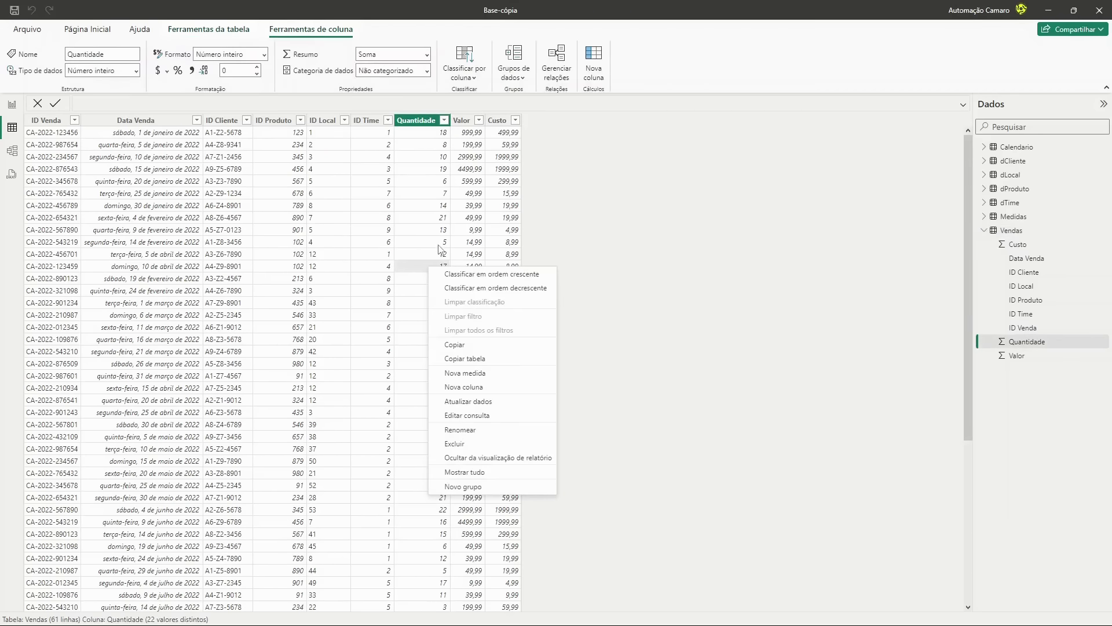
{"action": "left_click", "coordinate": [463, 386]}
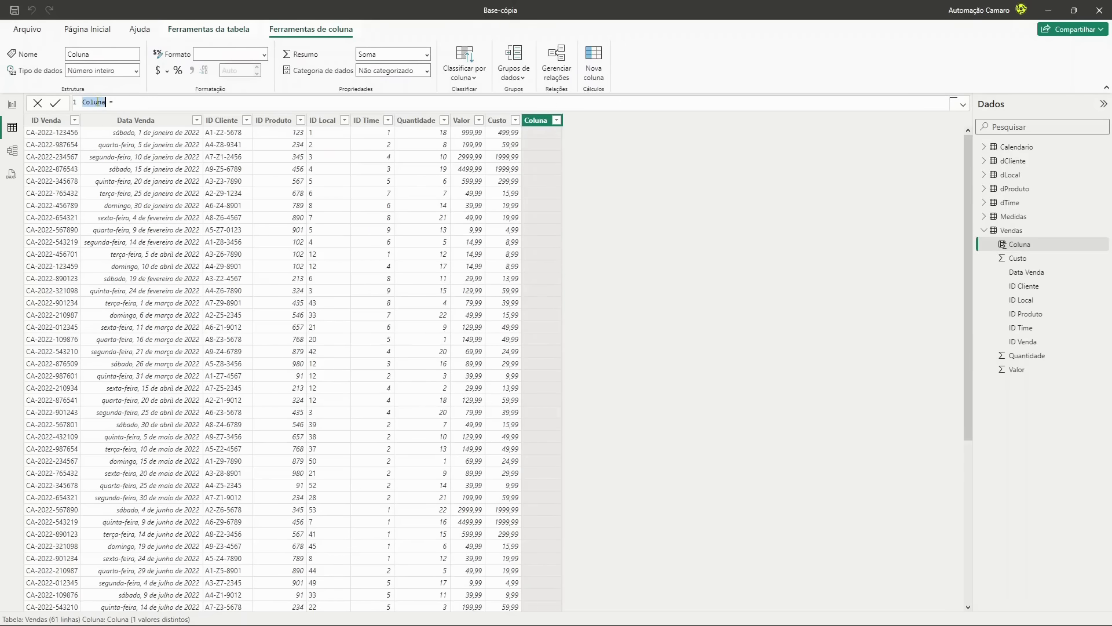
{"action": "type", "text": "Lucro"}
{"action": "key", "text": "Return"}
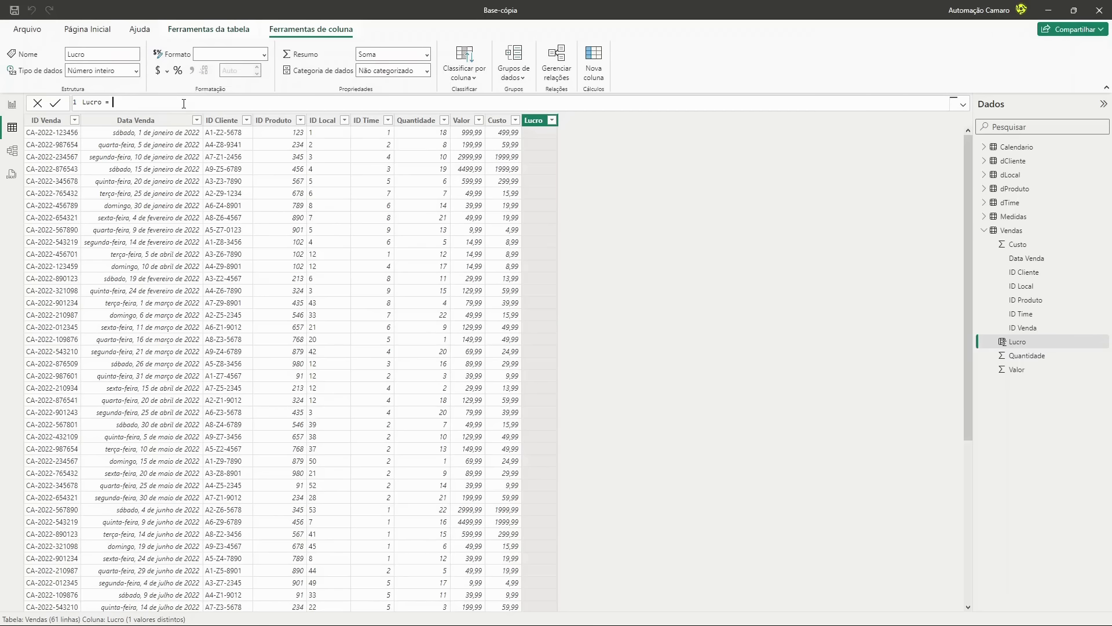
Step: Enter Vendas[Valor]-Vendas[Custo]*Vendas[Quantidade] as the Lucro column's formula
{"action": "type", "text": "Vendas[Valor]"}
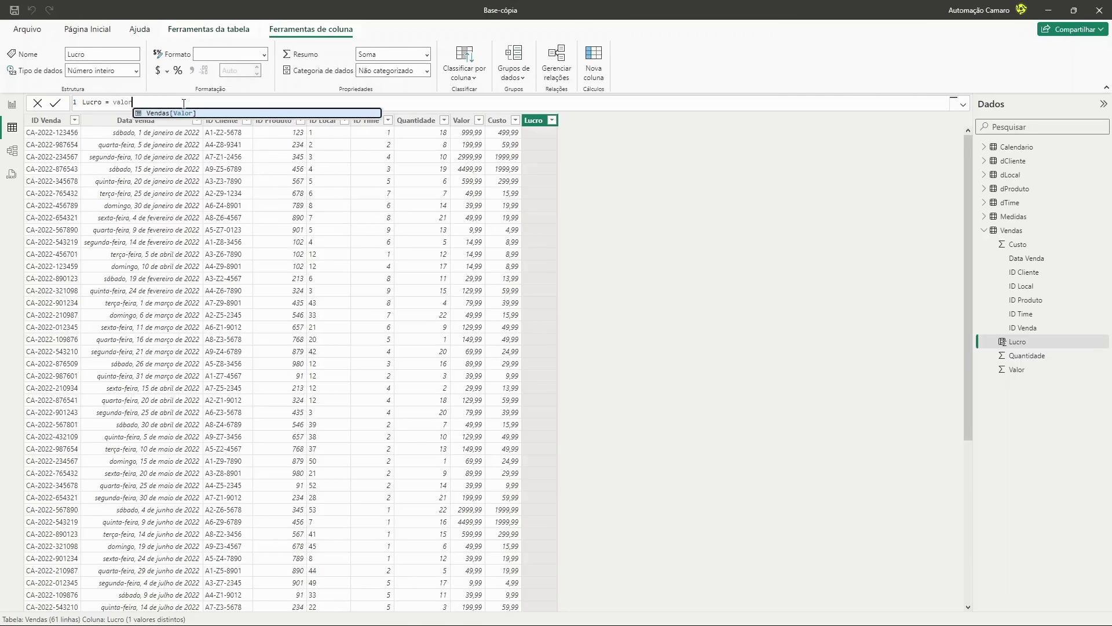
{"action": "key", "text": "Tab"}
{"action": "type", "text": "-CUSTOMDATA()"}
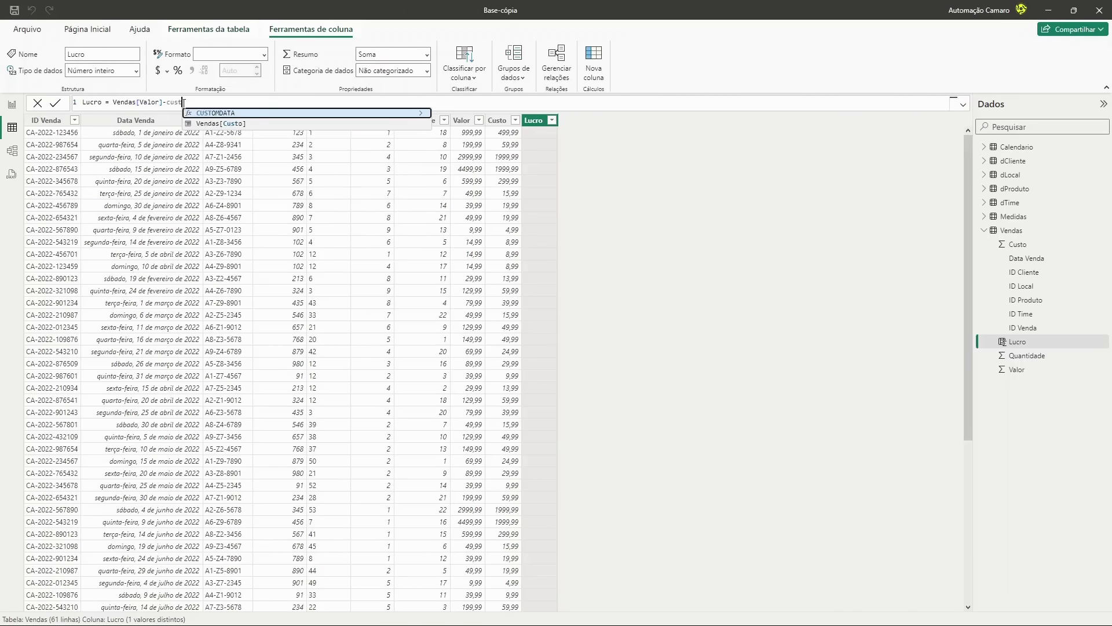
{"action": "key", "text": "Tab"}
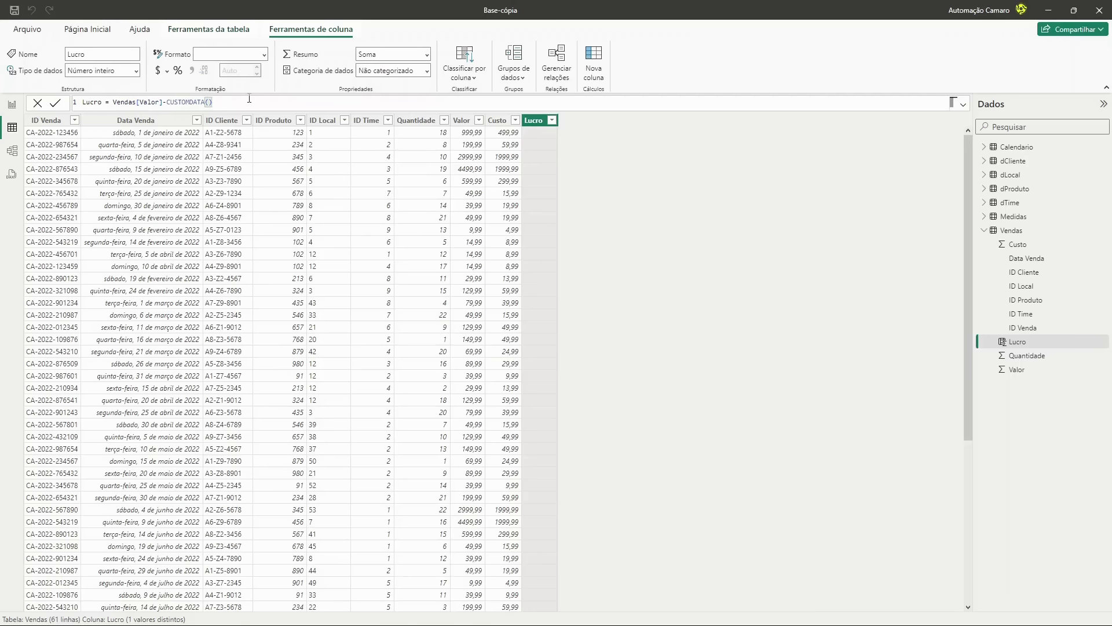
{"action": "left_click_drag", "start_coordinate": [212, 102], "coordinate": [173, 103]}
{"action": "key", "text": "BackSpace"}
{"action": "key", "text": "BackSpace"}
{"action": "type", "text": "custo"}
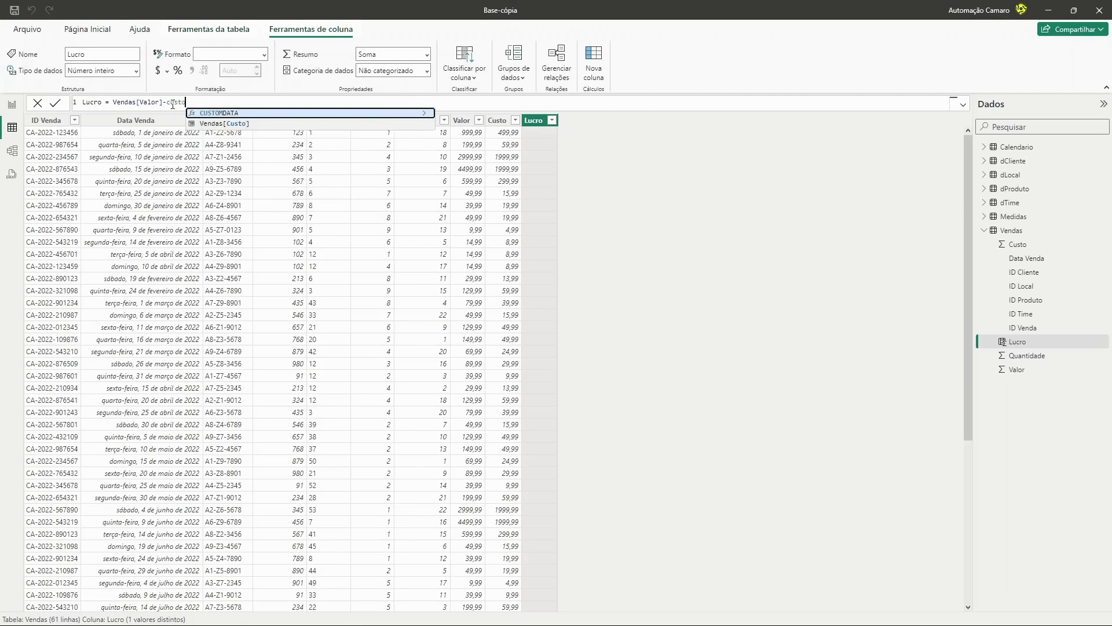
{"action": "key", "text": "Tab"}
{"action": "type", "text": "*quantida"}
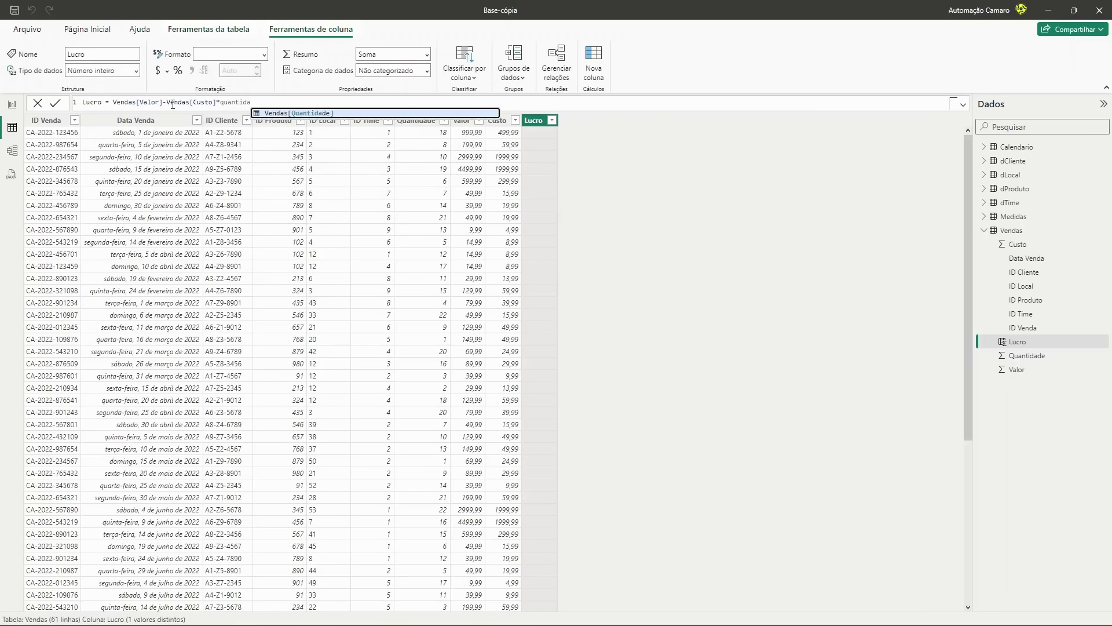
{"action": "key", "text": "Tab"}
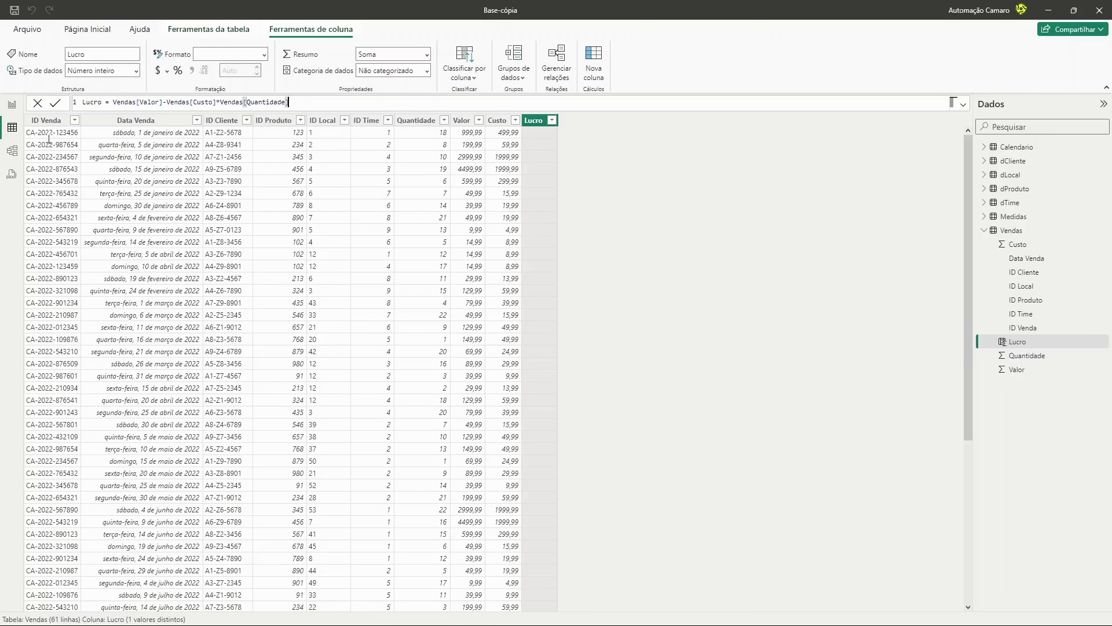
Step: Review the terms of the Lucro formula and commit it to calculate the column
{"action": "left_click", "coordinate": [116, 103], "text": "shift"}
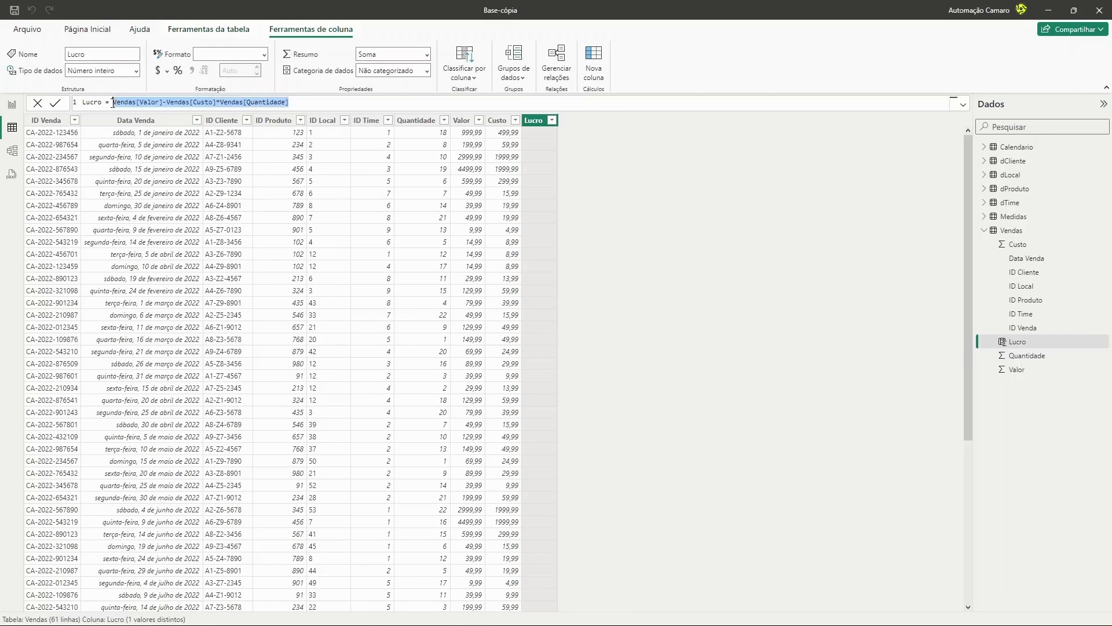
{"action": "left_click", "coordinate": [299, 102]}
{"action": "left_click_drag", "start_coordinate": [168, 102], "coordinate": [333, 98]}
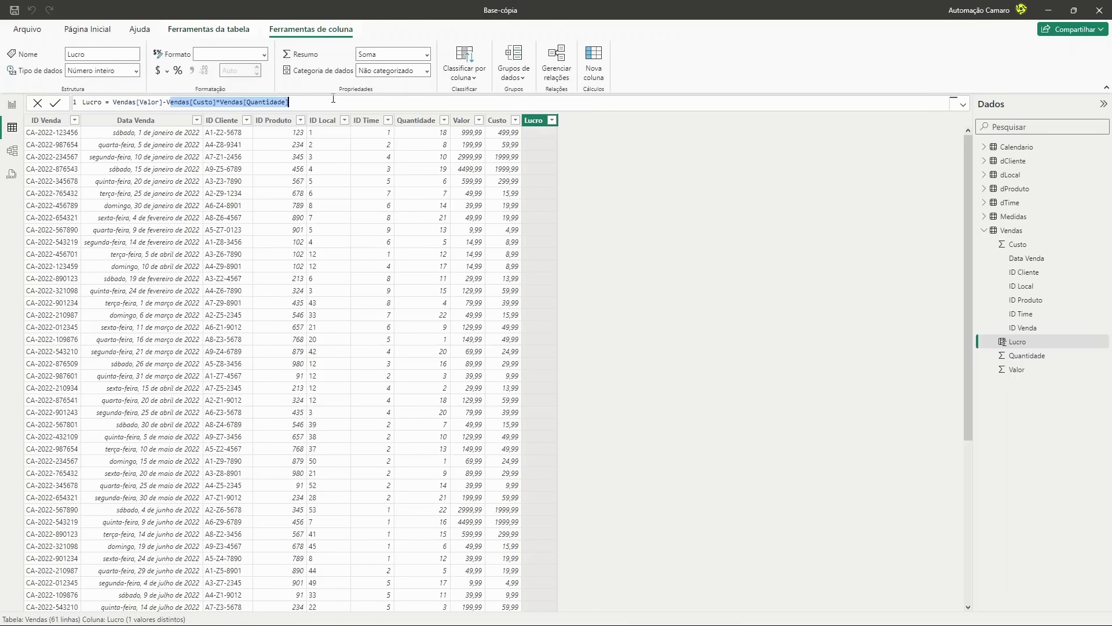
{"action": "left_click_drag", "start_coordinate": [141, 102], "coordinate": [212, 101]}
{"action": "left_click", "coordinate": [317, 102]}
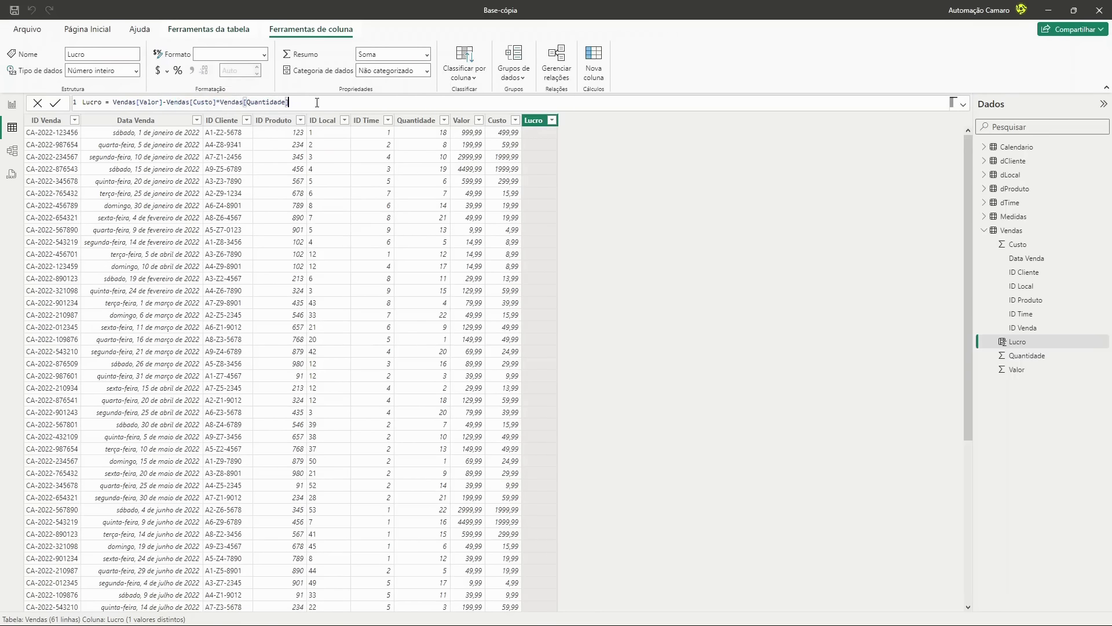
{"action": "key", "text": "Return"}
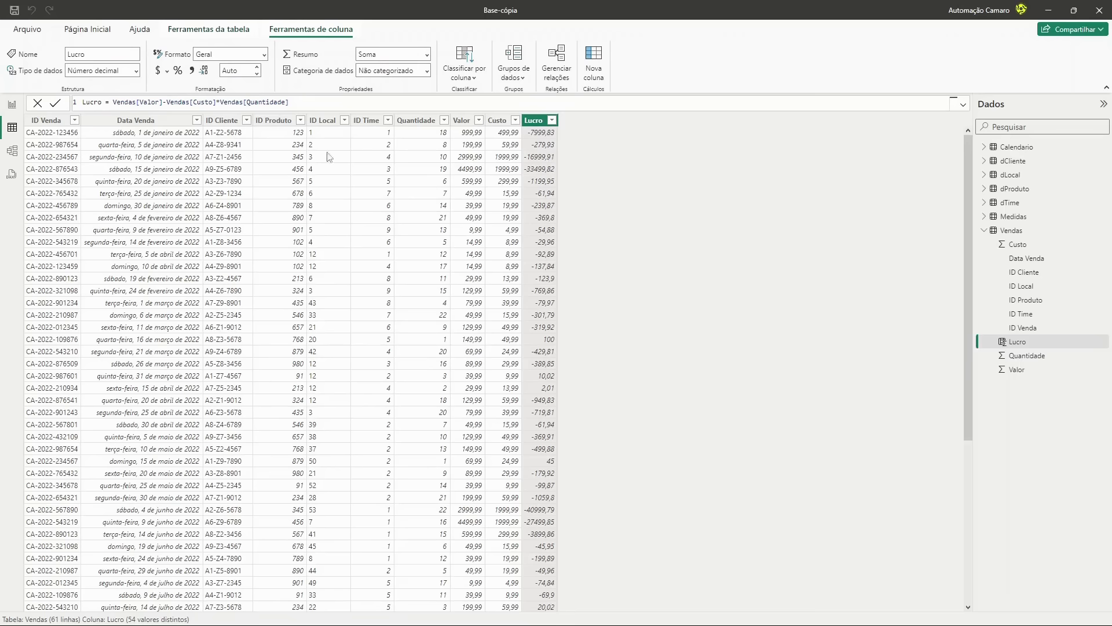
Step: Enclose Vendas[Valor]-Vendas[Custo] in parentheses in the Lucro formula so the difference is multiplied by Vendas[Quantidade], and commit it
{"action": "double_click", "coordinate": [116, 102]}
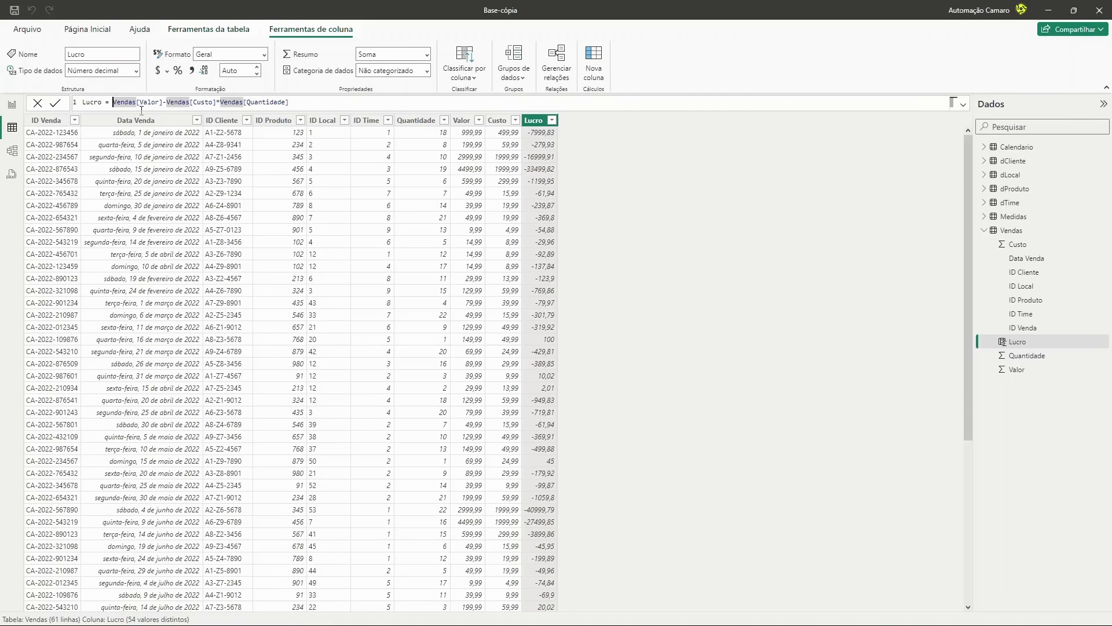
{"action": "key", "text": "Left"}
{"action": "type", "text": "("}
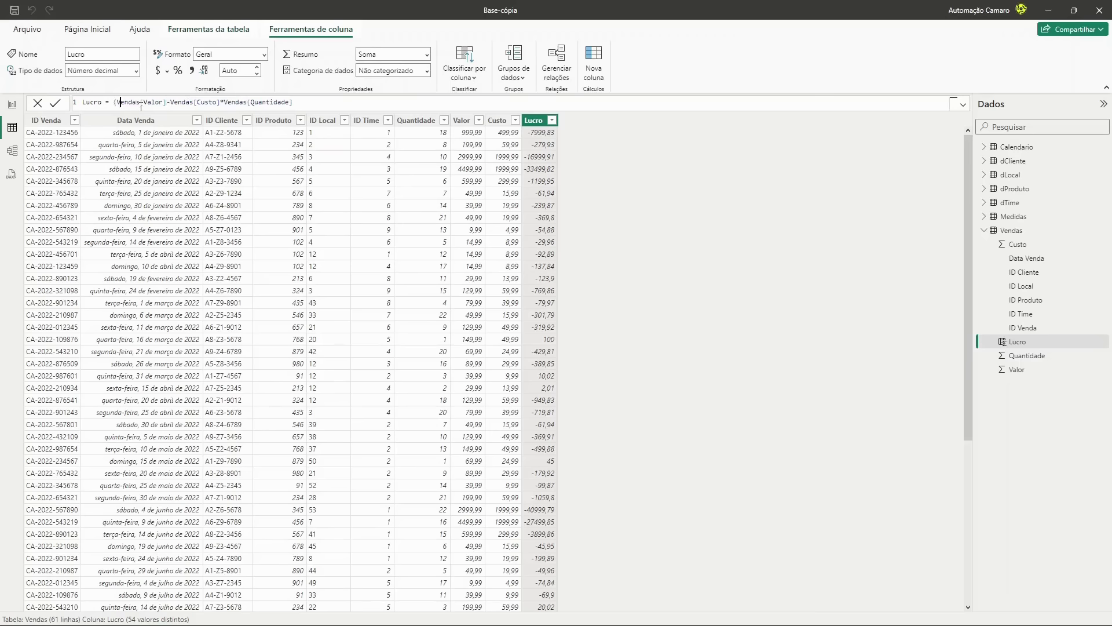
{"action": "key", "text": "Right"}
{"action": "key", "text": "Right"}
{"action": "key", "text": "Right"}
{"action": "key", "text": "Right"}
{"action": "key", "text": "Right"}
{"action": "key", "text": "Right"}
{"action": "key", "text": "Right"}
{"action": "key", "text": "Right"}
{"action": "key", "text": "Right"}
{"action": "key", "text": "Right"}
{"action": "key", "text": "Right"}
{"action": "key", "text": "Right"}
{"action": "key", "text": "Right"}
{"action": "key", "text": "Right"}
{"action": "key", "text": "Right"}
{"action": "key", "text": "Right"}
{"action": "key", "text": "Right"}
{"action": "key", "text": "Right"}
{"action": "key", "text": "Right"}
{"action": "key", "text": "Right"}
{"action": "type", "text": ")"}
{"action": "key", "text": "Return"}
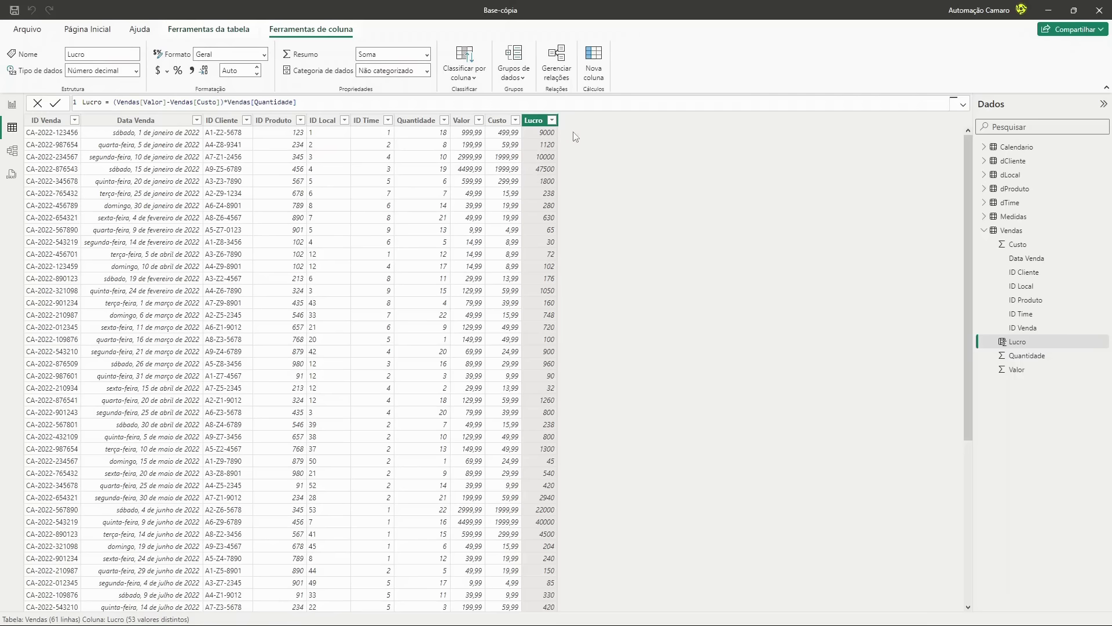
Step: Add a calculated column named Custo total to the Vendas table with the formula Vendas[Custo]*Vendas[Quantidade]
{"action": "left_click", "coordinate": [460, 120]}
{"action": "left_click", "coordinate": [412, 120]}
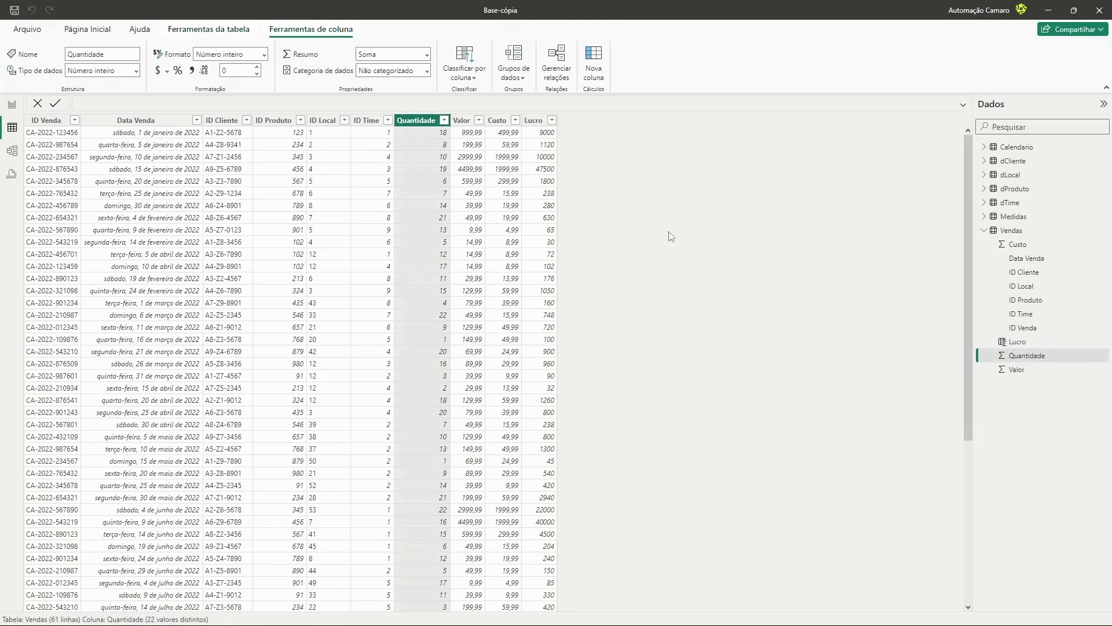
{"action": "left_click", "coordinate": [496, 121]}
{"action": "left_click", "coordinate": [420, 122]}
{"action": "right_click", "coordinate": [418, 280]}
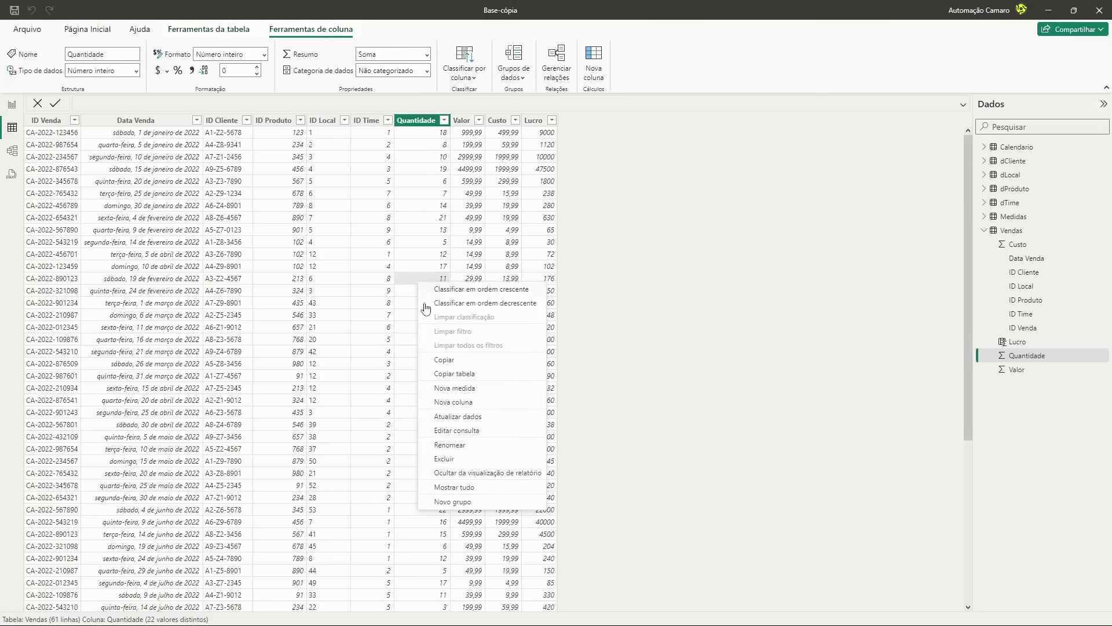
{"action": "left_click", "coordinate": [465, 403]}
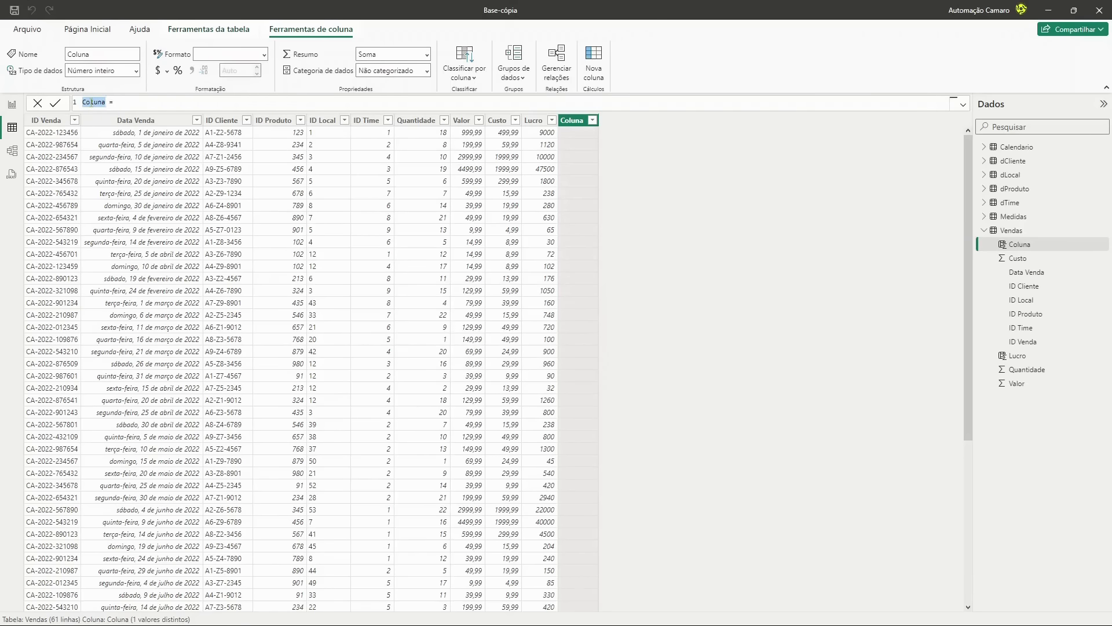
{"action": "type", "text": "Custo total = "}
{"action": "type", "text": "Vendas[Custo]"}
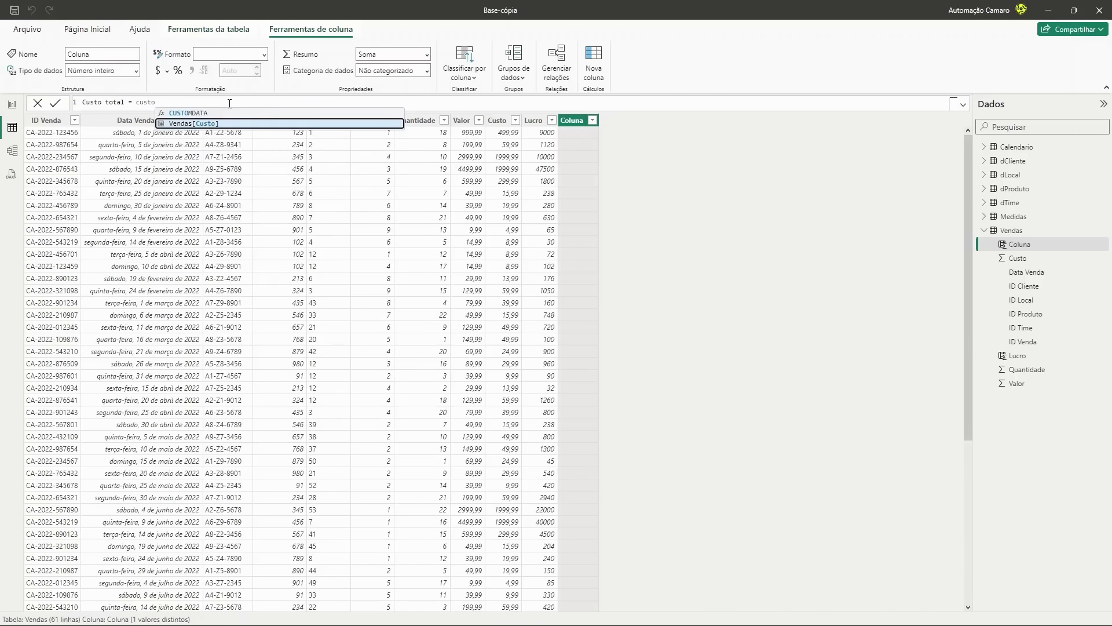
{"action": "key", "text": "Tab"}
{"action": "type", "text": "*Vendas[Quantidade]"}
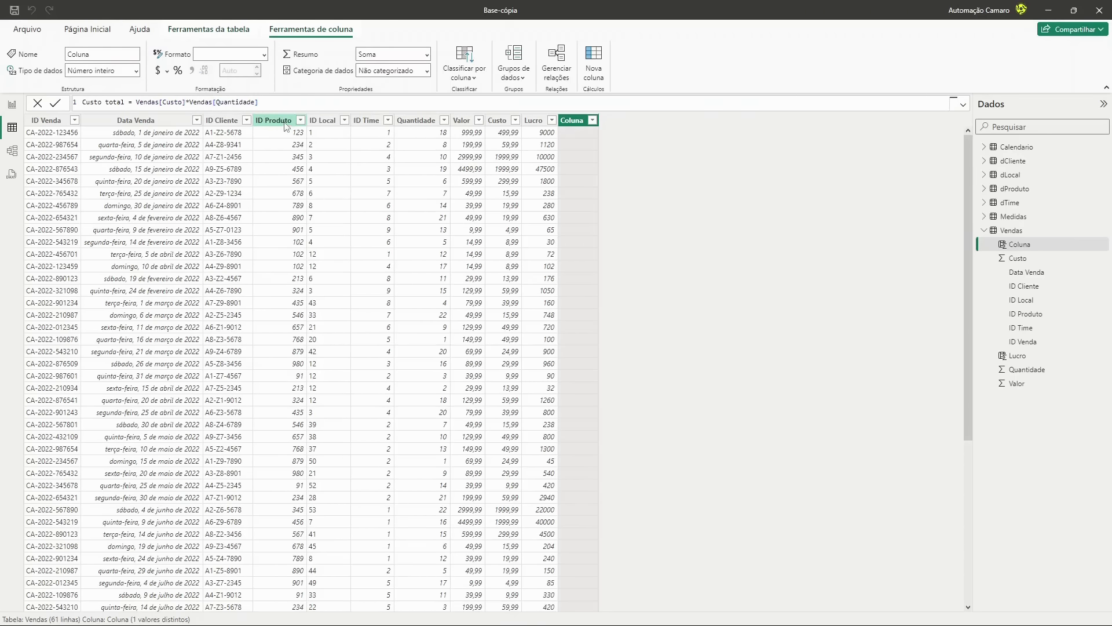
{"action": "key", "text": "Return"}
Step: Add a calculated column named Faturamento to the Vendas table with the formula Vendas[Valor]*Vendas[Quantidade]
{"action": "right_click", "coordinate": [570, 209]}
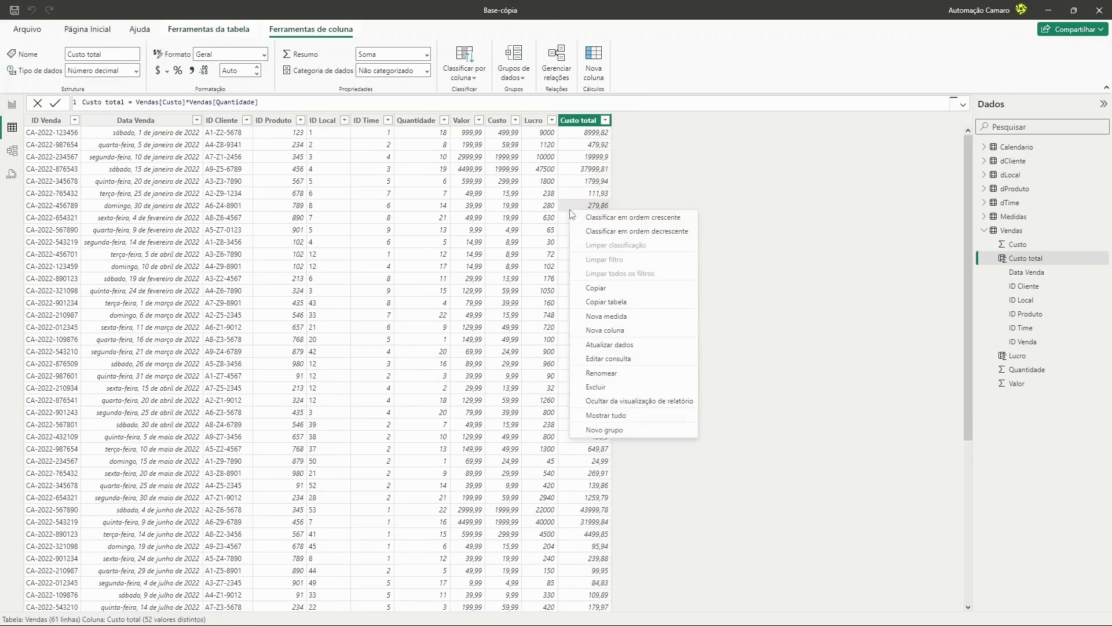
{"action": "left_click", "coordinate": [605, 330]}
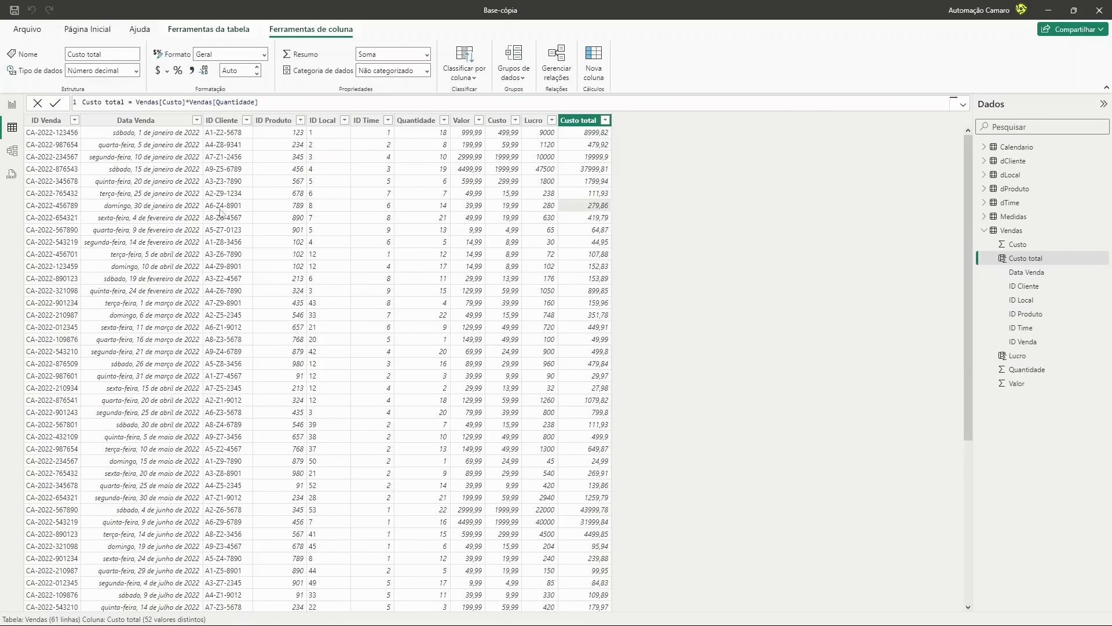
{"action": "left_click", "coordinate": [95, 103]}
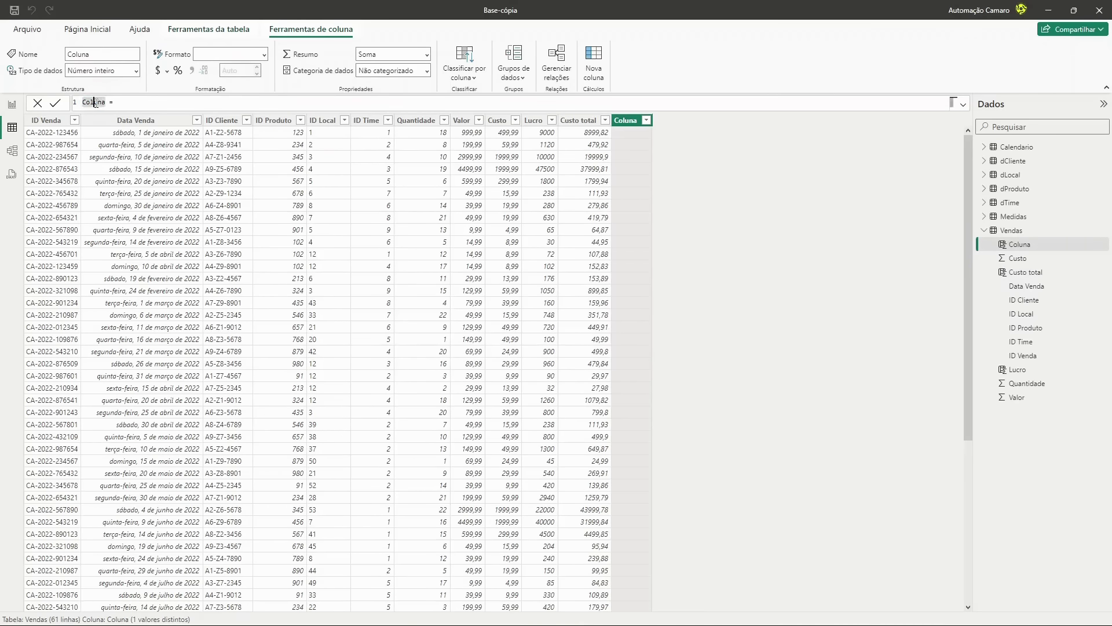
{"action": "type", "text": "Faturam"}
{"action": "double_click", "coordinate": [113, 102]}
{"action": "type", "text": "Faturamento = Vendas[Valor]*Vendas[Quantidade]"}
{"action": "key", "text": "Return"}
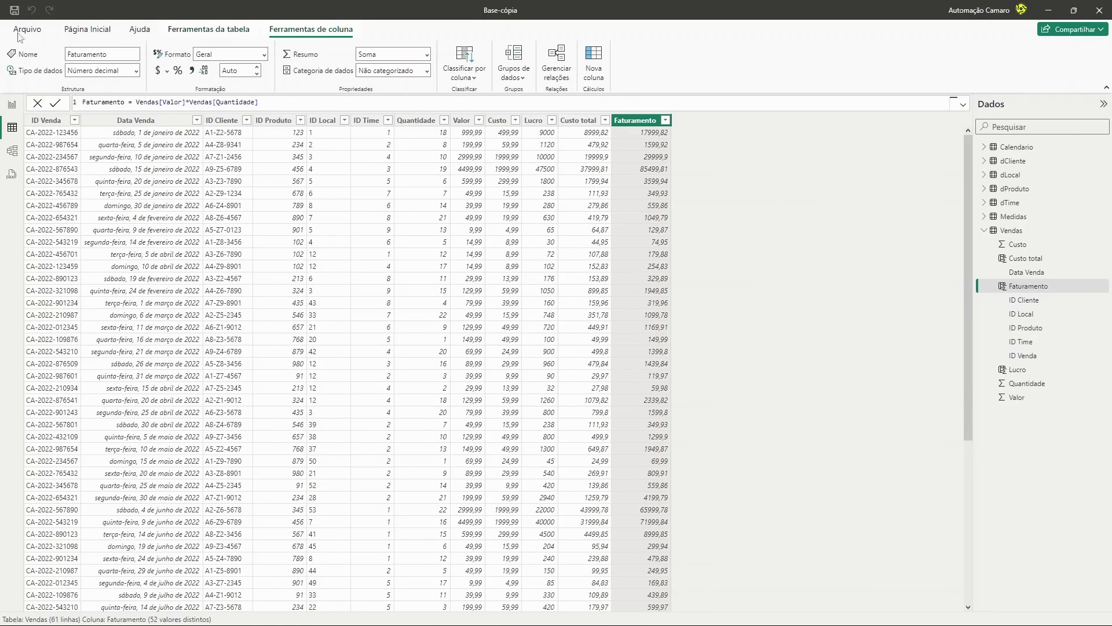
Step: Return to the report view and fill the empty card beside the first Total vendido card with the Faturamento field from Vendas
{"action": "left_click", "coordinate": [12, 104]}
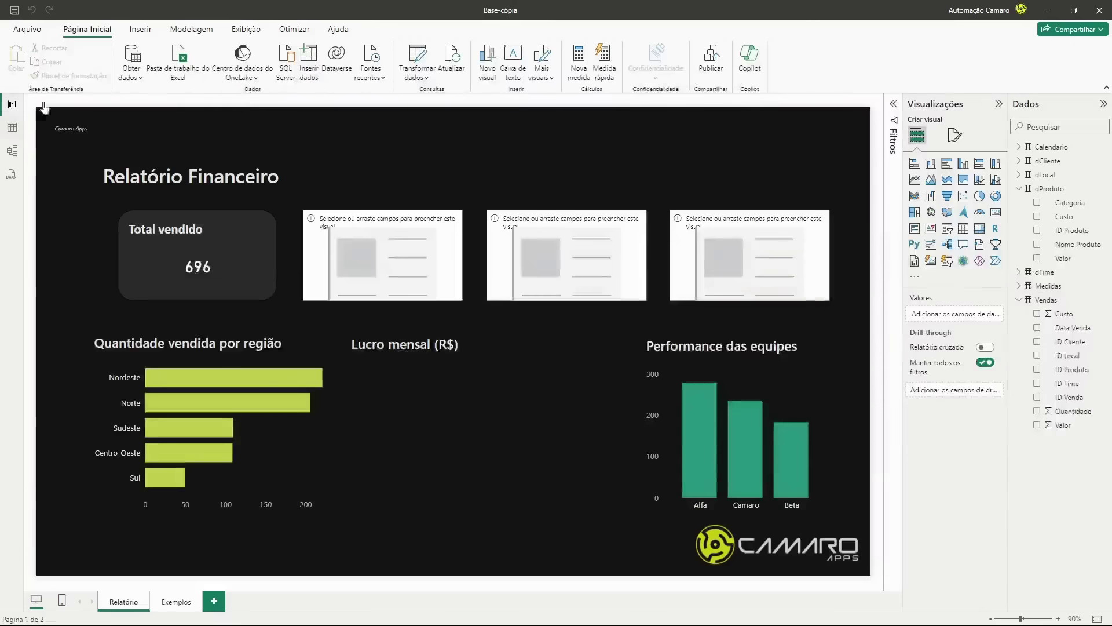
{"action": "left_click", "coordinate": [396, 268]}
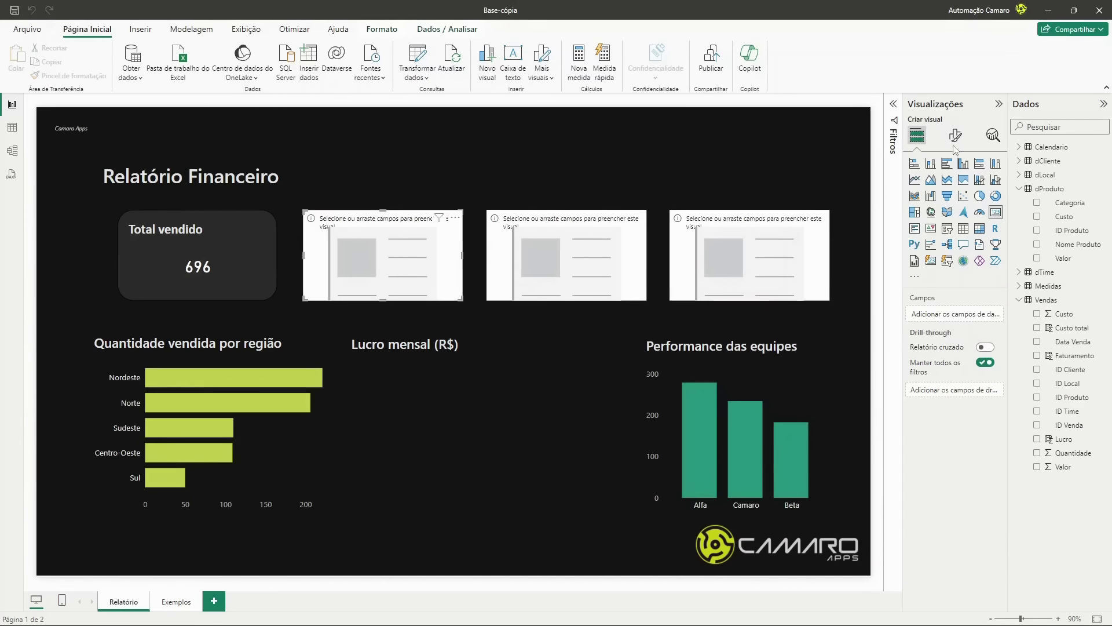
{"action": "left_click_drag", "start_coordinate": [1073, 356], "coordinate": [971, 316]}
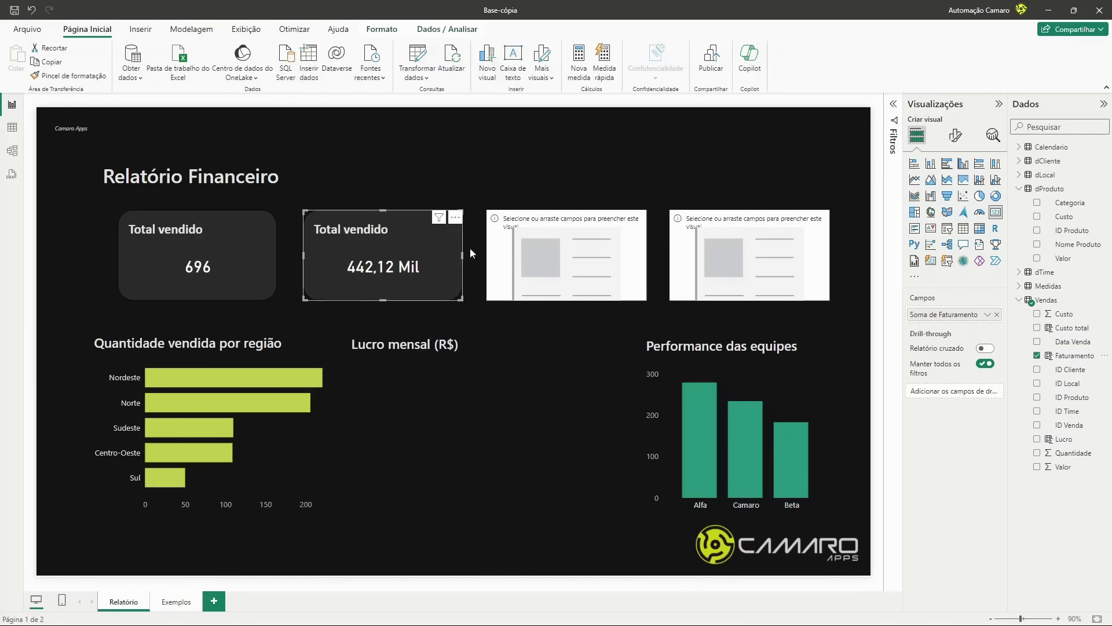
Step: Select the empty third card in the card row of the Relatório Financeiro page
{"action": "left_click_drag", "start_coordinate": [528, 250], "coordinate": [533, 248]}
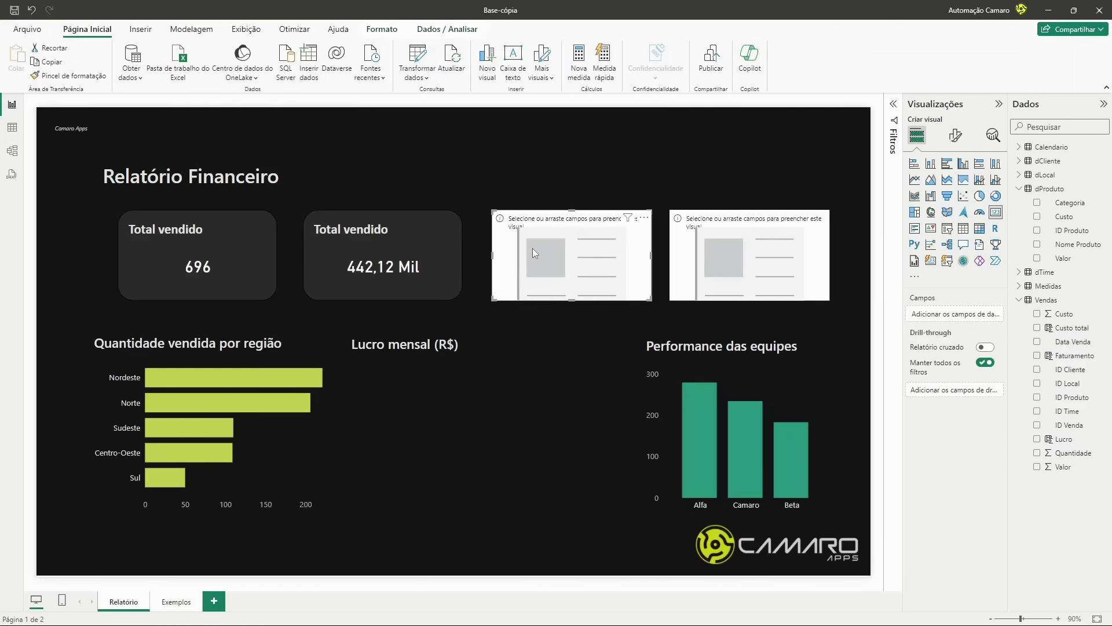